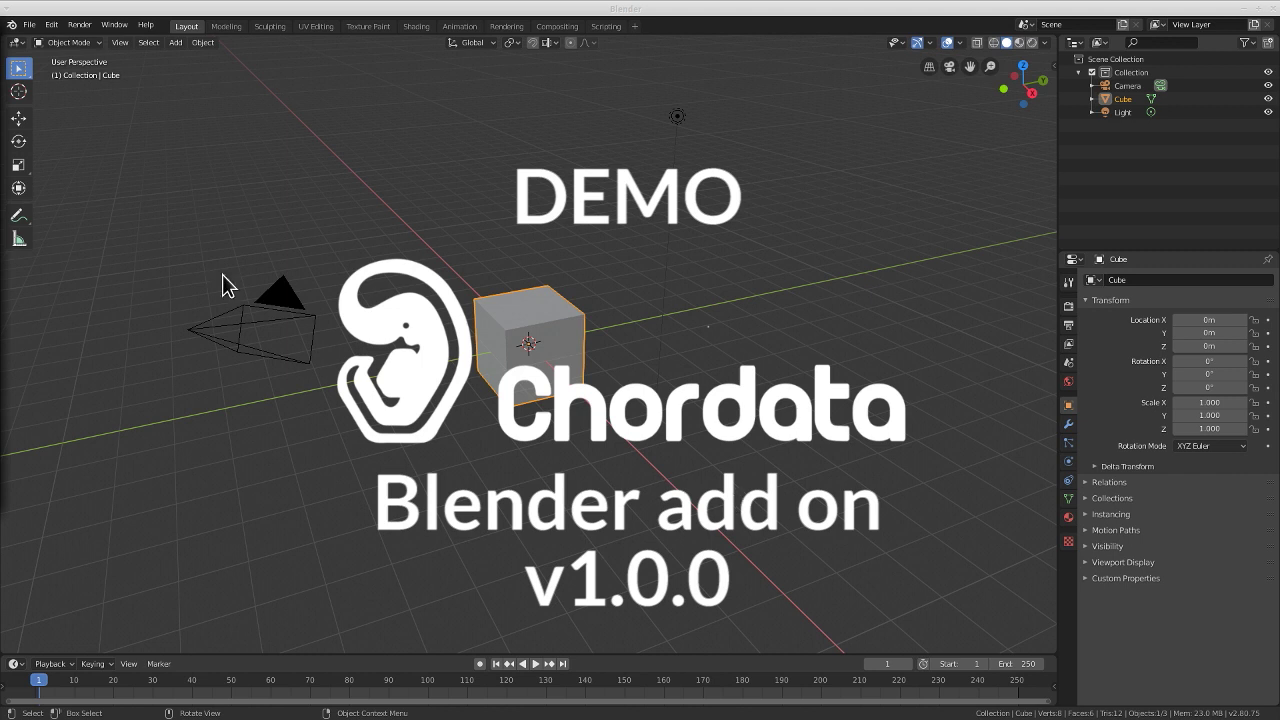
# Find the Chordata motion capture client add-on in the preferences and enable it
pyautogui.click(53, 27)
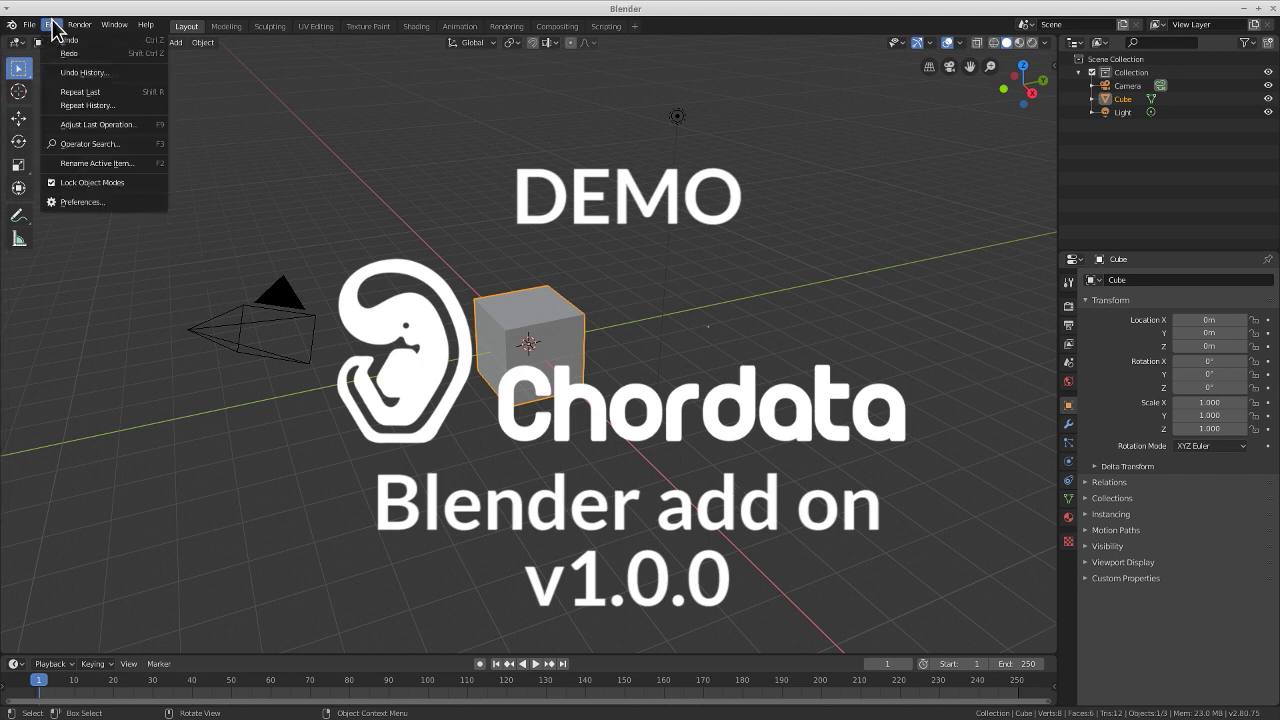
pyautogui.click(97, 202)
pyautogui.click(324, 74)
pyautogui.write('cho')
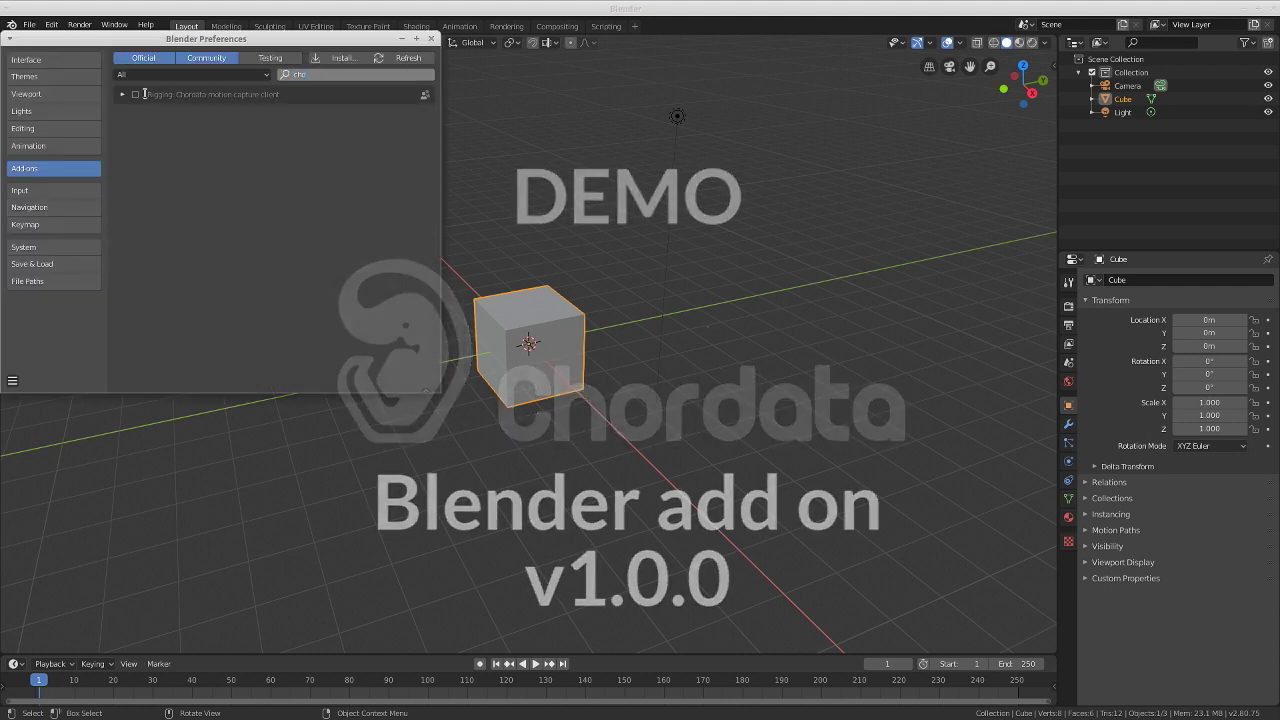
pyautogui.click(135, 94)
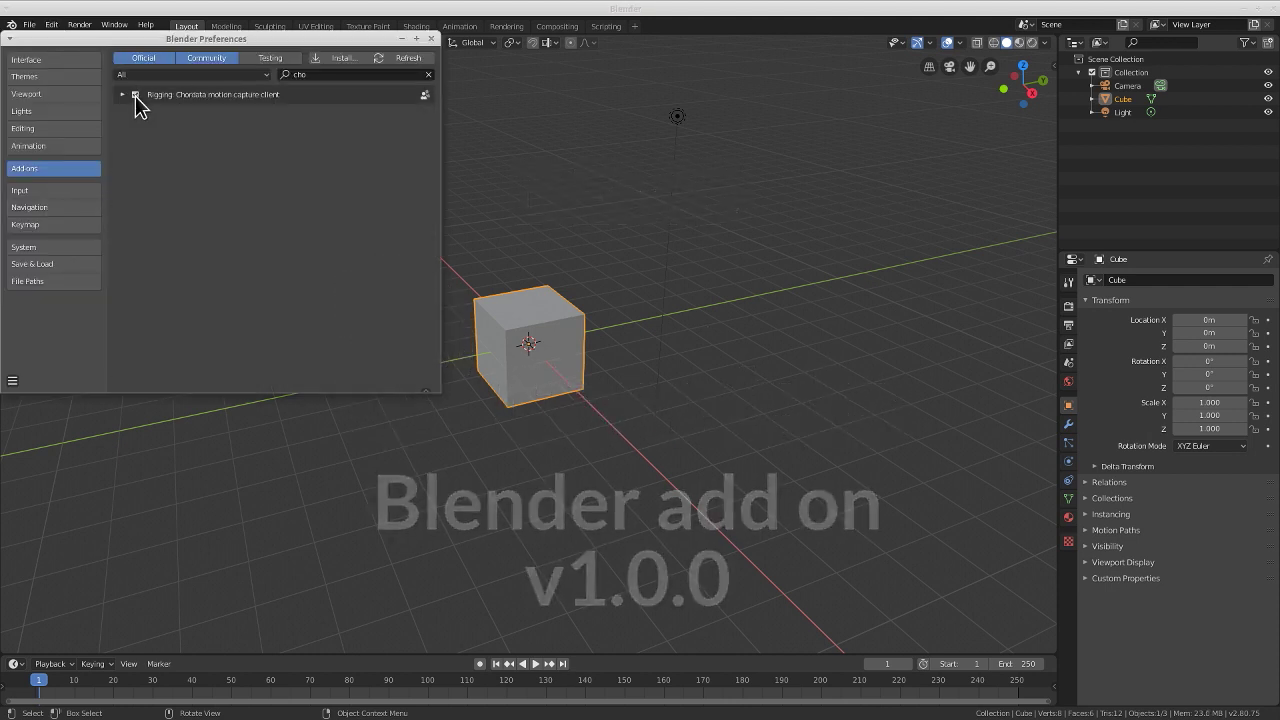
pyautogui.click(682, 168)
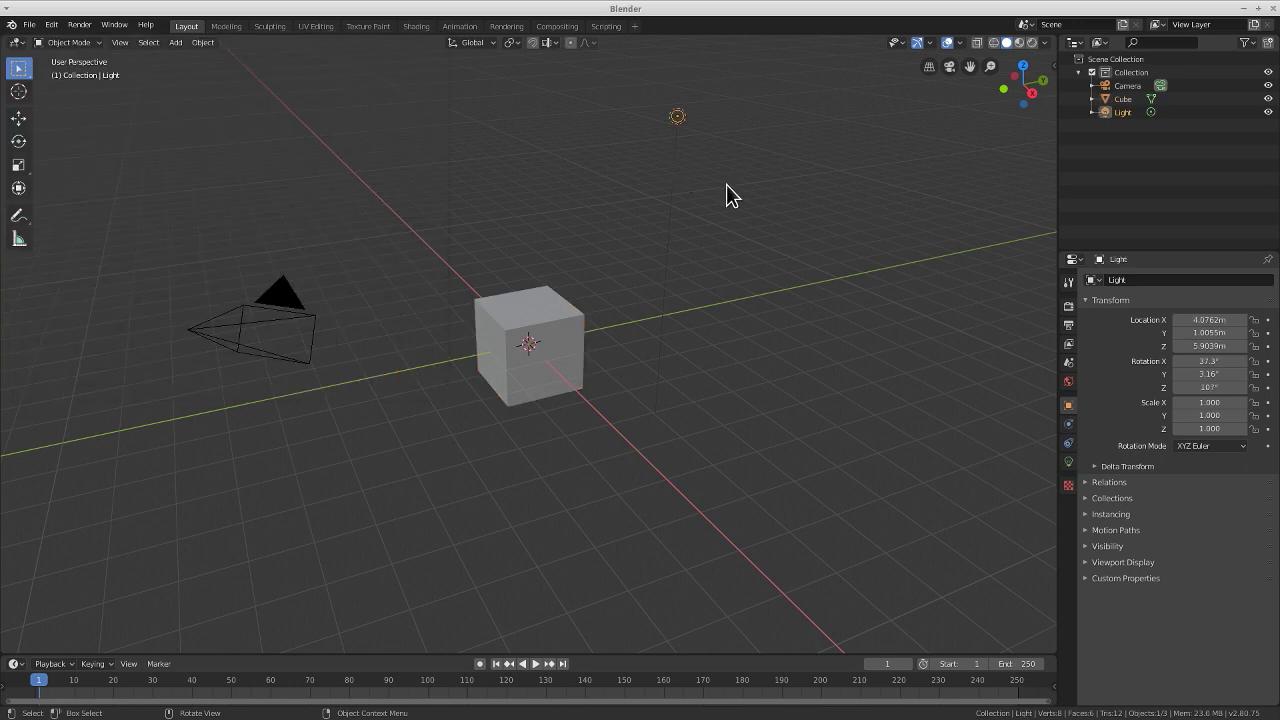
# Initialize a Chordata Mocap session and widen the area holding the console and node editor
pyautogui.click(113, 26)
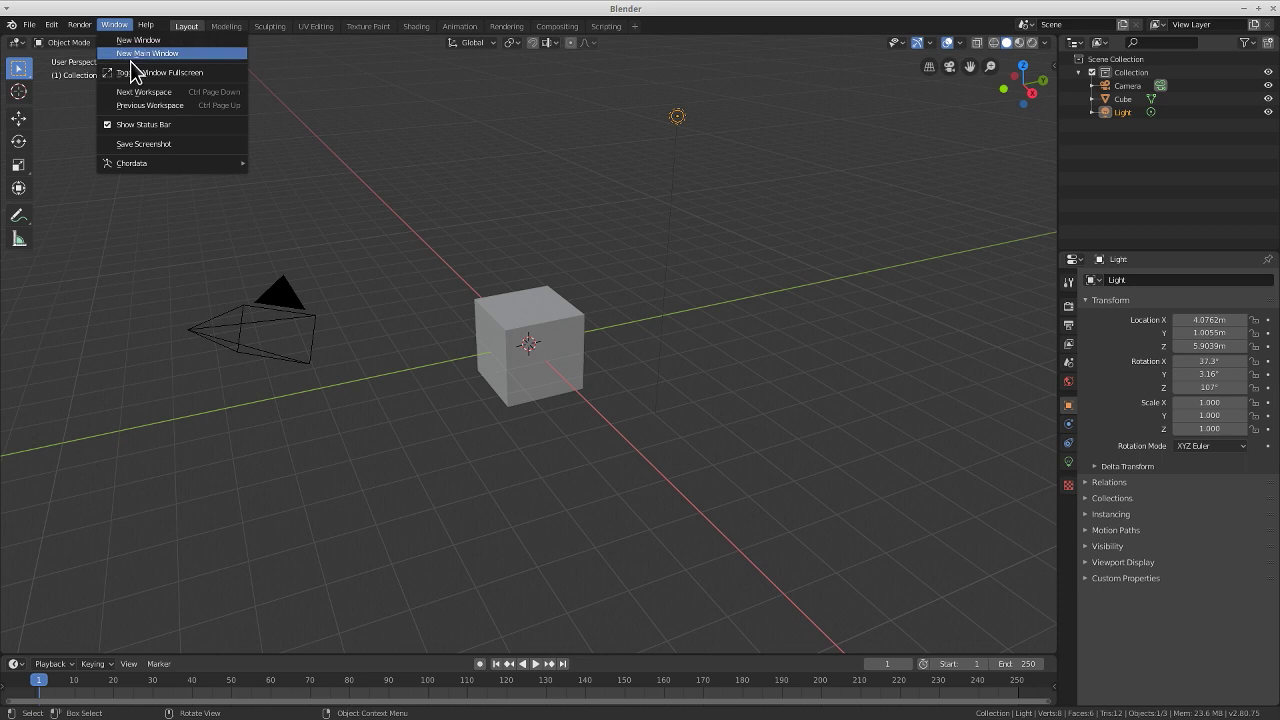
pyautogui.moveTo(189, 165)
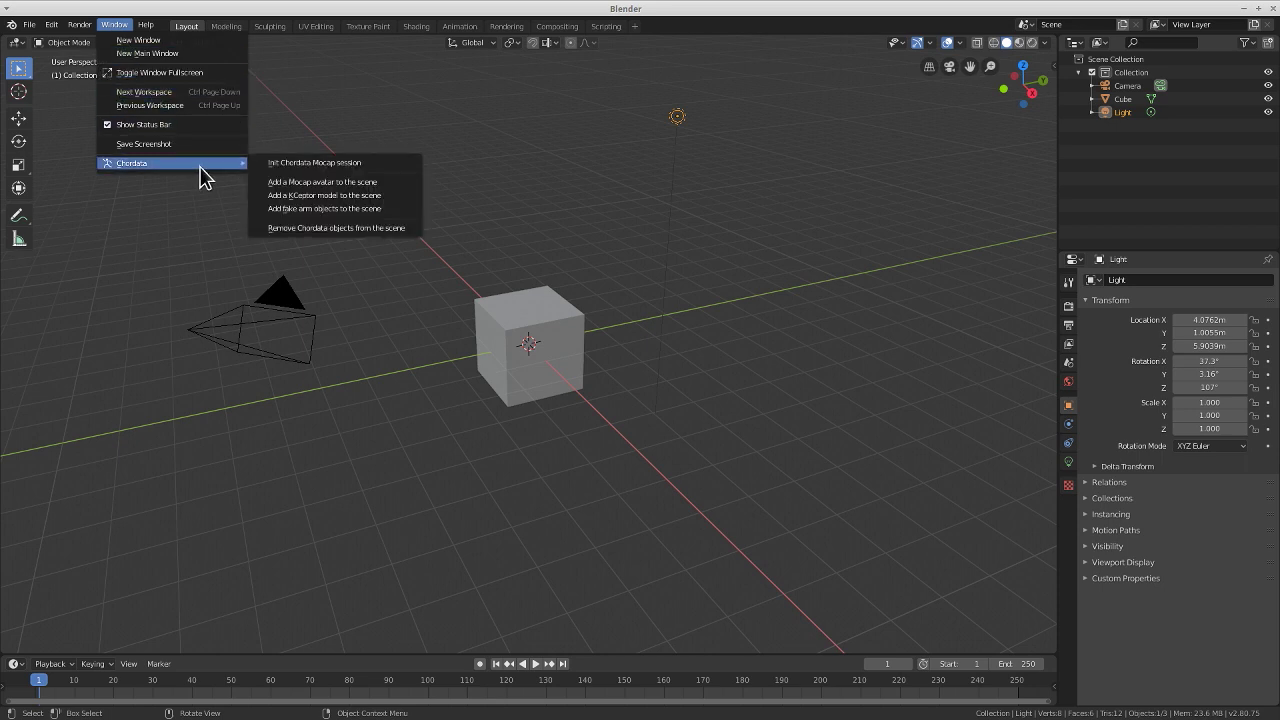
pyautogui.click(397, 164)
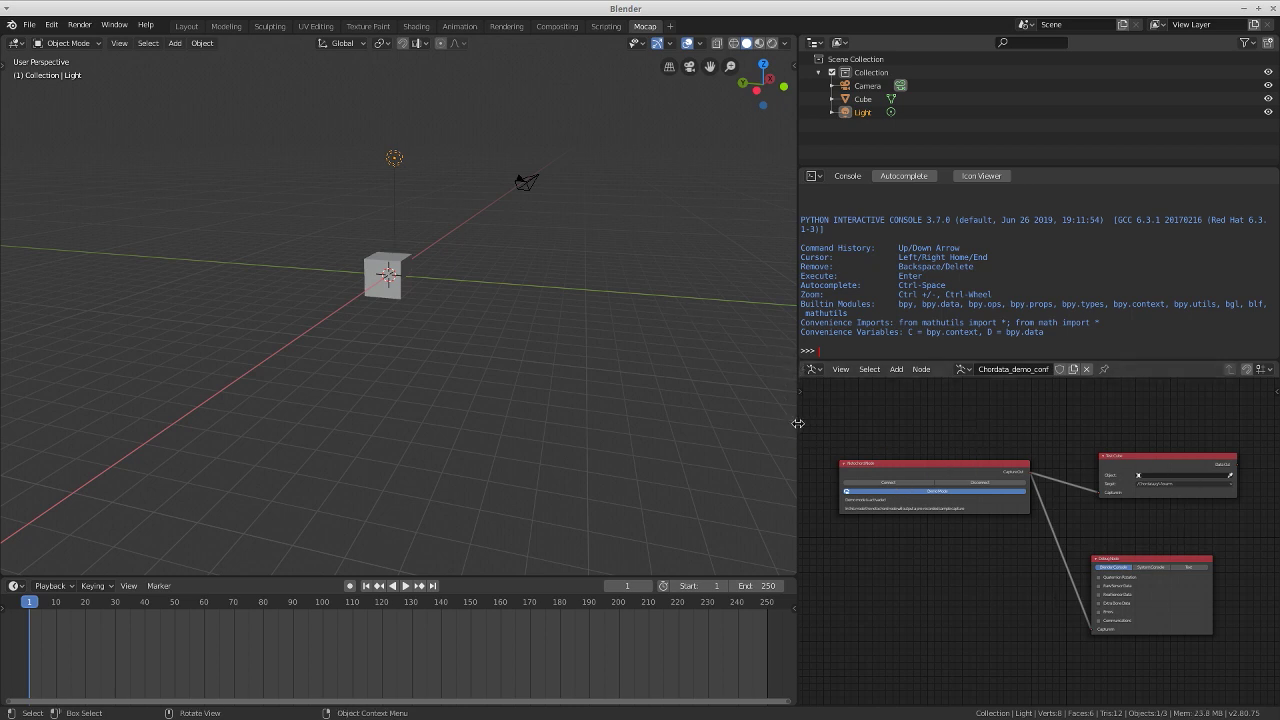
pyautogui.moveTo(798, 423); pyautogui.dragTo(528, 423)
# Delete all the default nodes from the Chordata_demo_conf node tree
pyautogui.scroll(2, 847, 520)
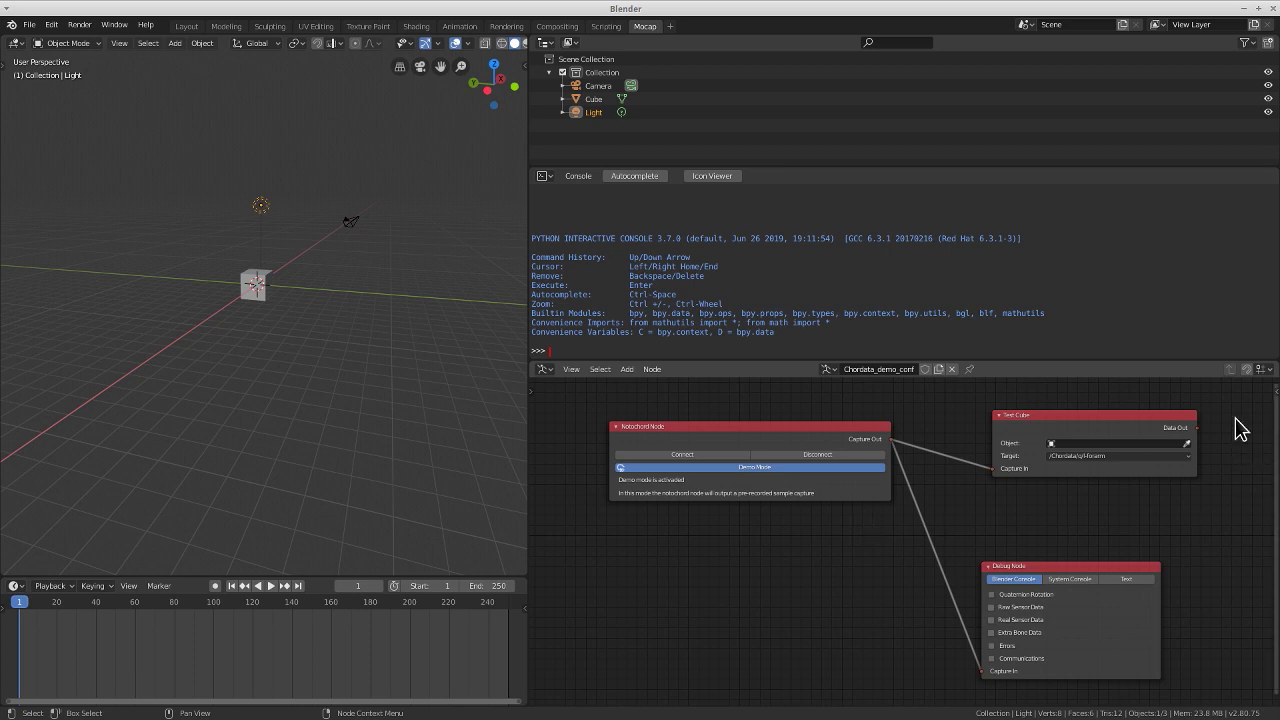
pyautogui.moveTo(1234, 393); pyautogui.dragTo(624, 708)
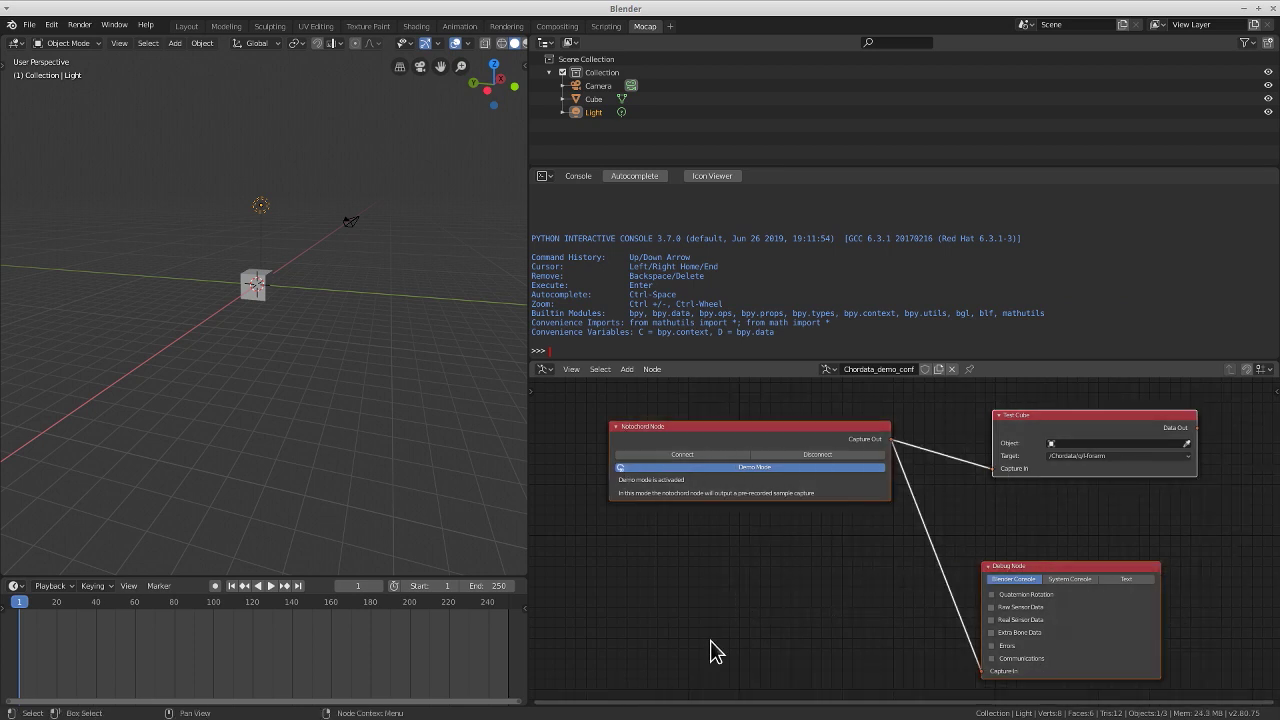
pyautogui.press('Delete')
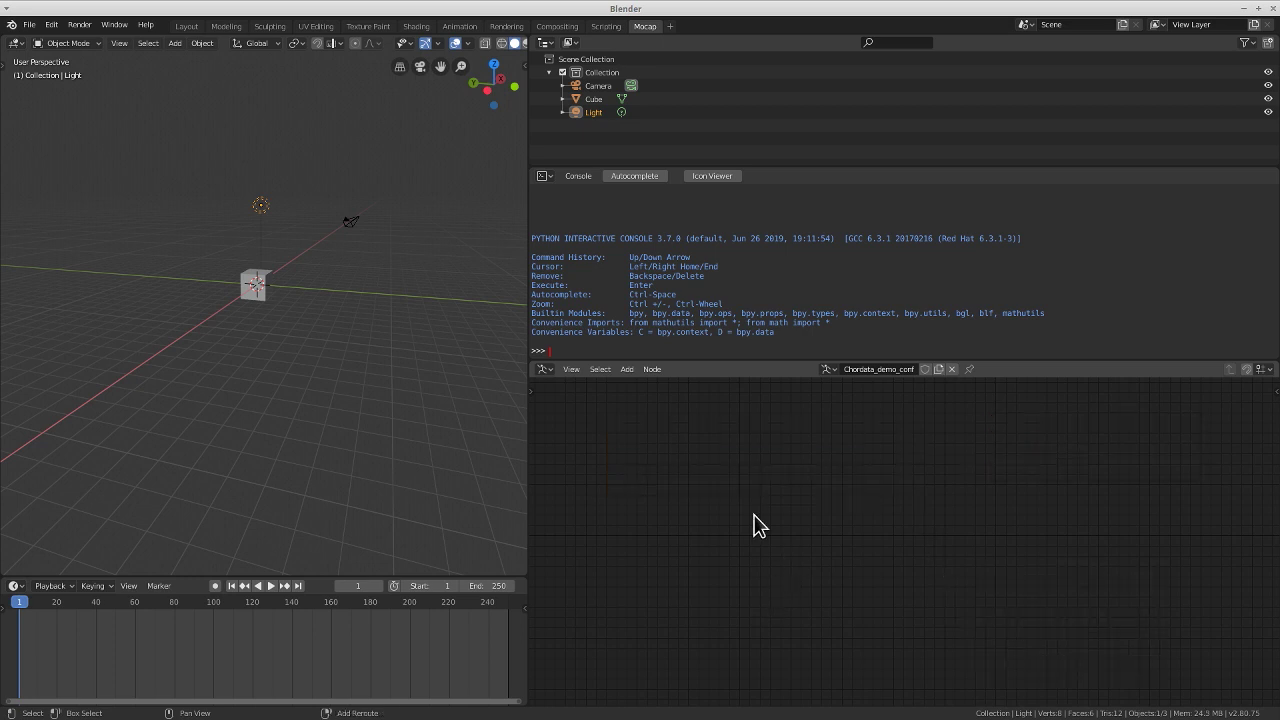
# Add a Notochord Node to the empty Chordata_demo_conf node tree
pyautogui.hotkey('shift', 'a')
pyautogui.moveTo(757, 521)
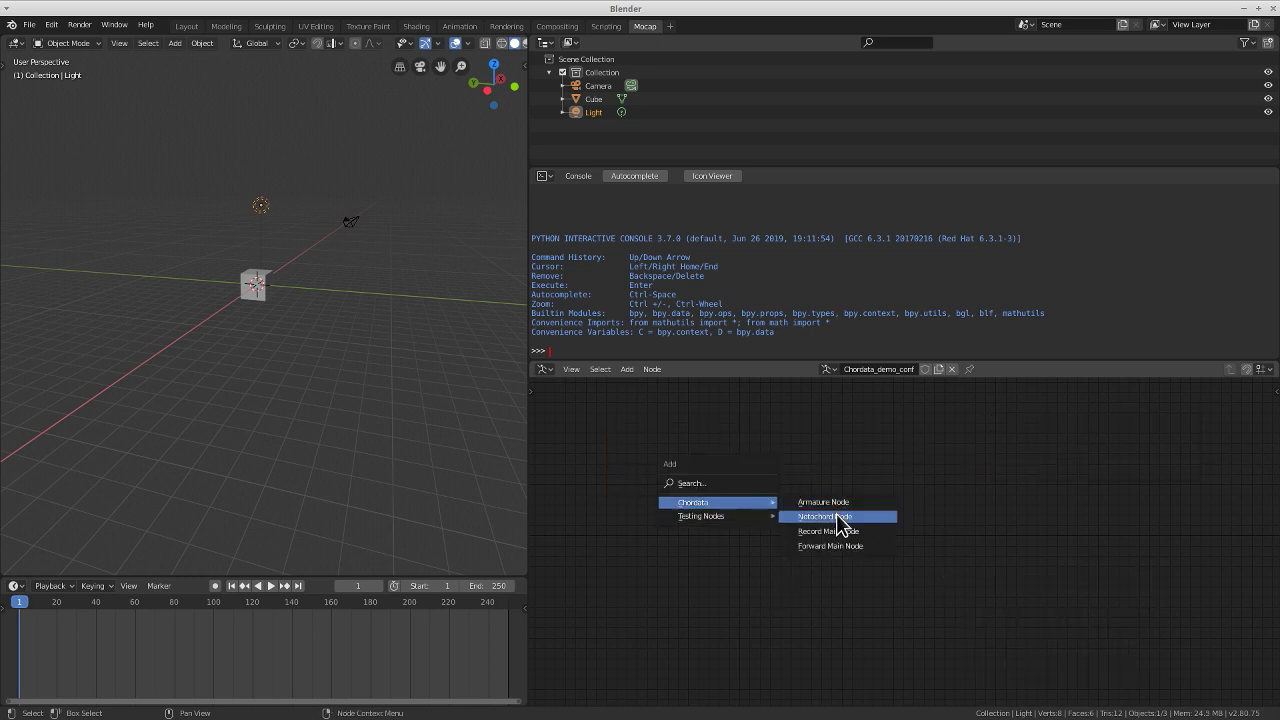
pyautogui.click(838, 519)
pyautogui.click(688, 463)
pyautogui.scroll(6, 657, 456)
pyautogui.moveTo(652, 454); pyautogui.dragTo(732, 478, button='middle')
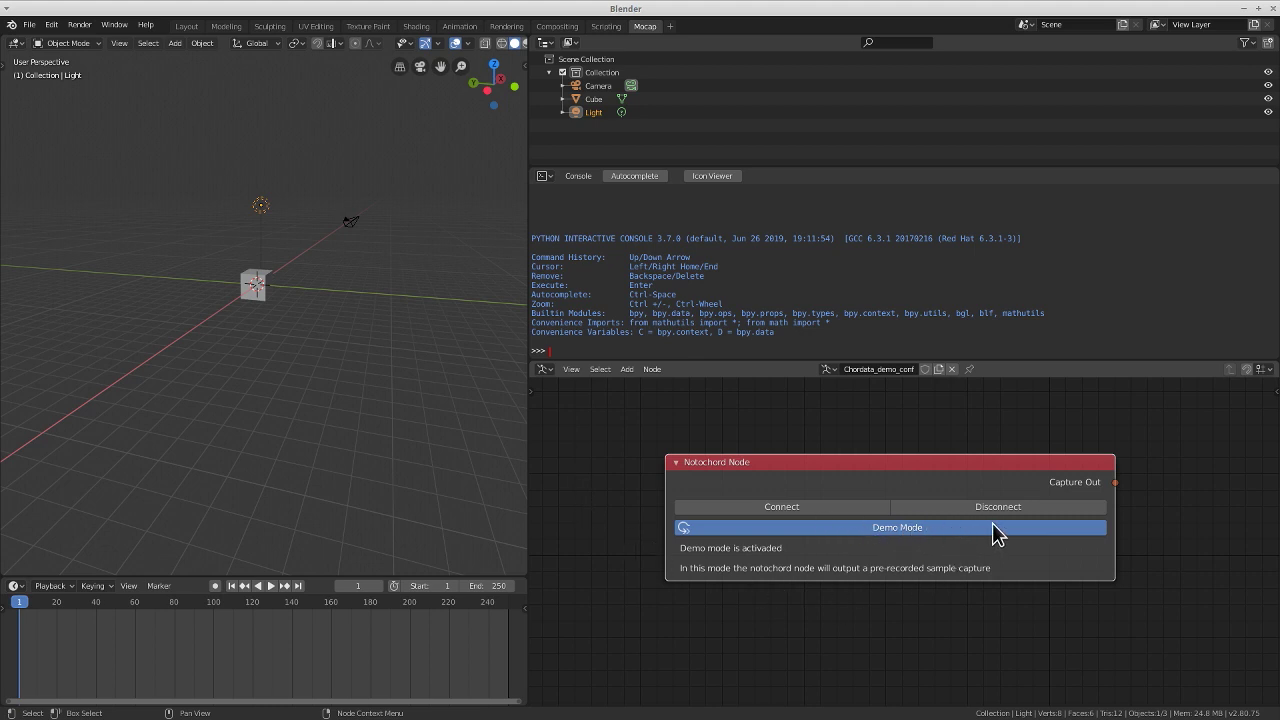
# Add a Debug Node and place it to the right of the Notochord Node
pyautogui.scroll(-6, 992, 523)
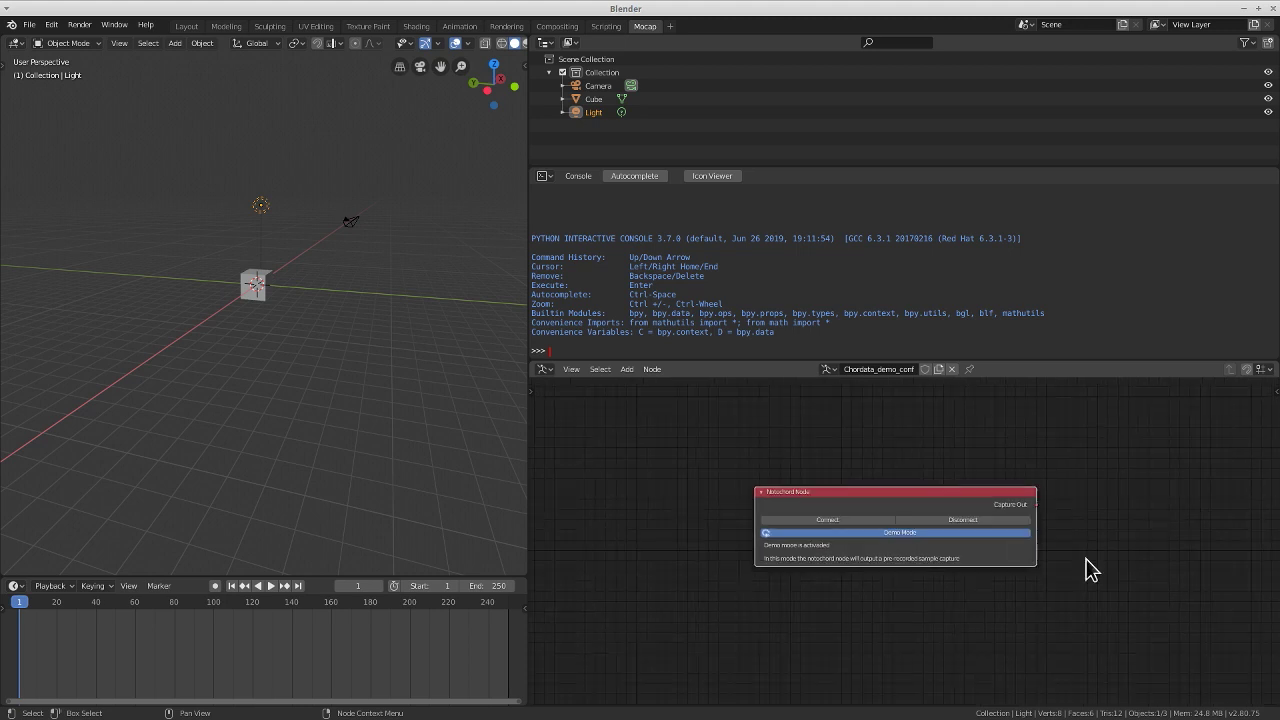
pyautogui.moveTo(1108, 578); pyautogui.dragTo(944, 545, button='middle')
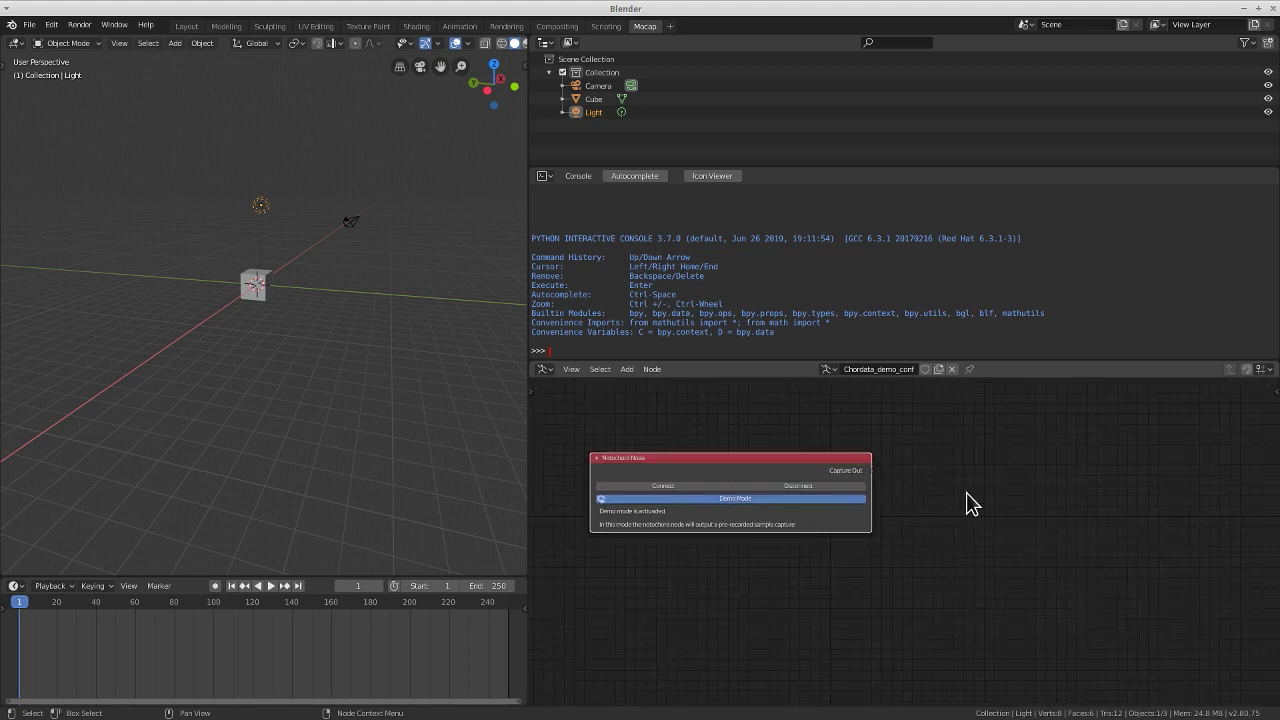
pyautogui.hotkey('shift', 'a')
pyautogui.moveTo(956, 474)
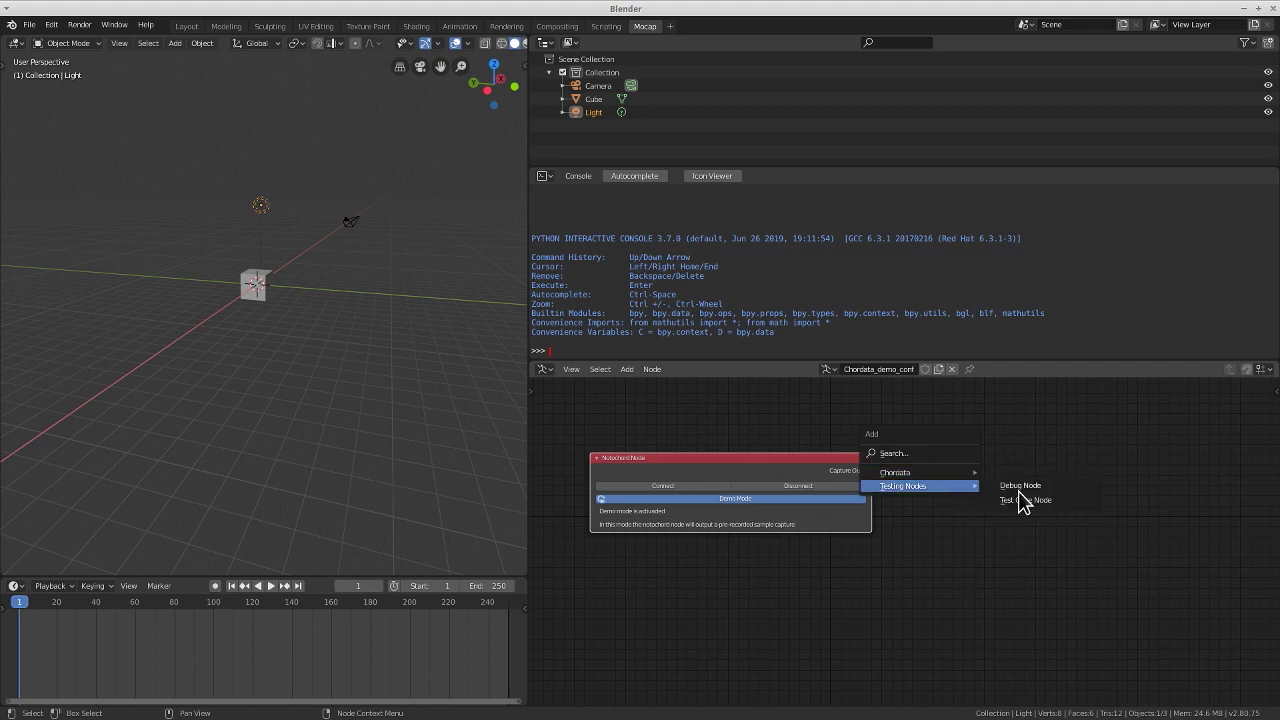
pyautogui.click(1019, 486)
pyautogui.click(986, 467)
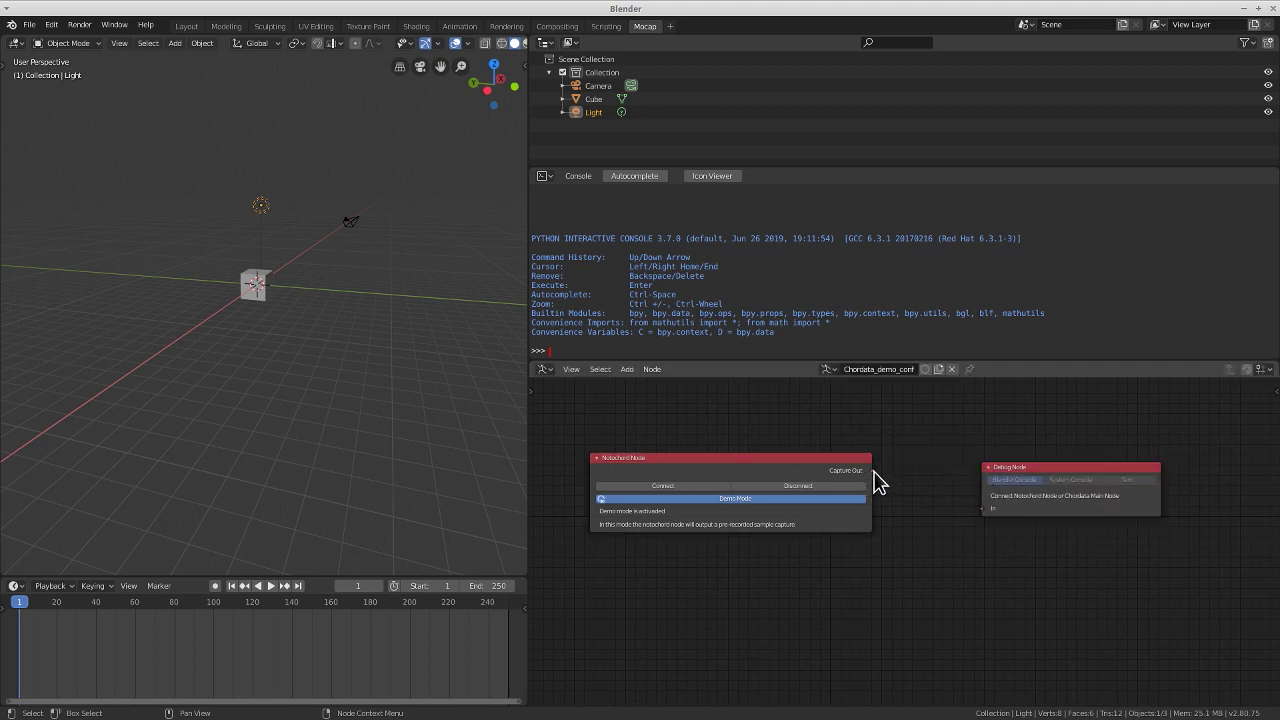
# Link the Notochord Node's Capture Out to the Debug Node and enable its Quaternion Rotation output
pyautogui.moveTo(874, 473); pyautogui.dragTo(987, 520)
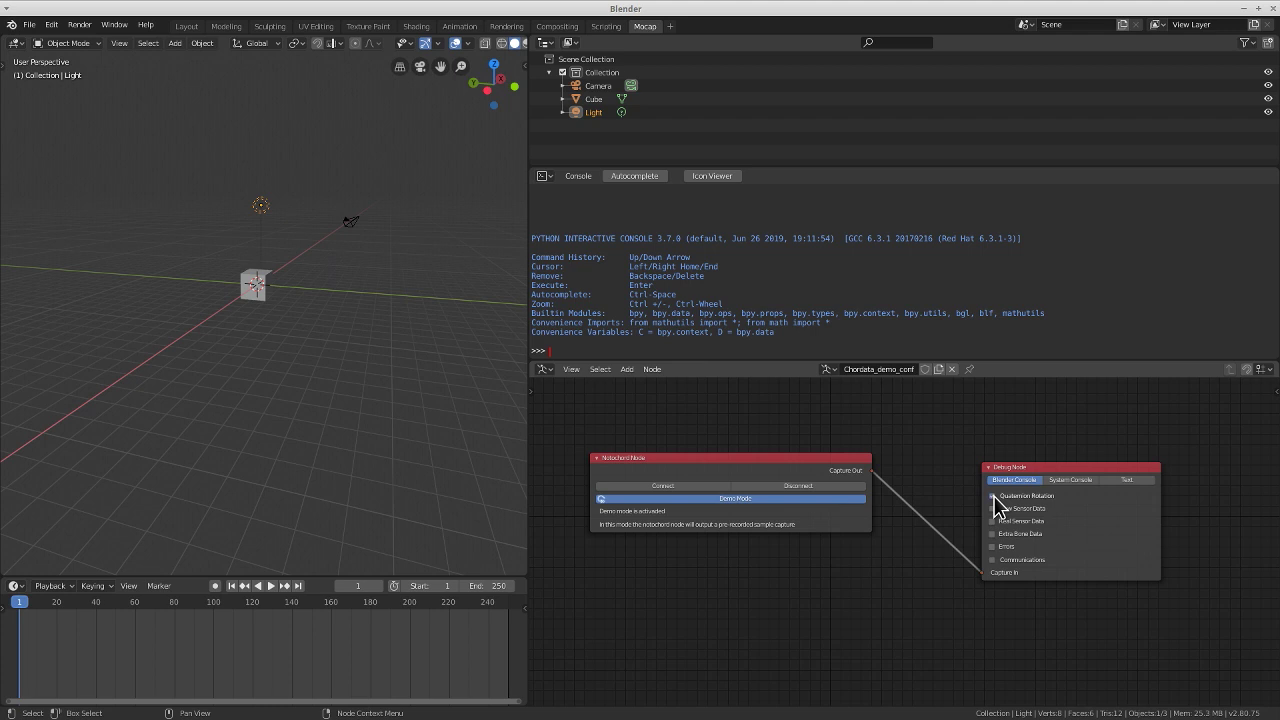
pyautogui.click(993, 496)
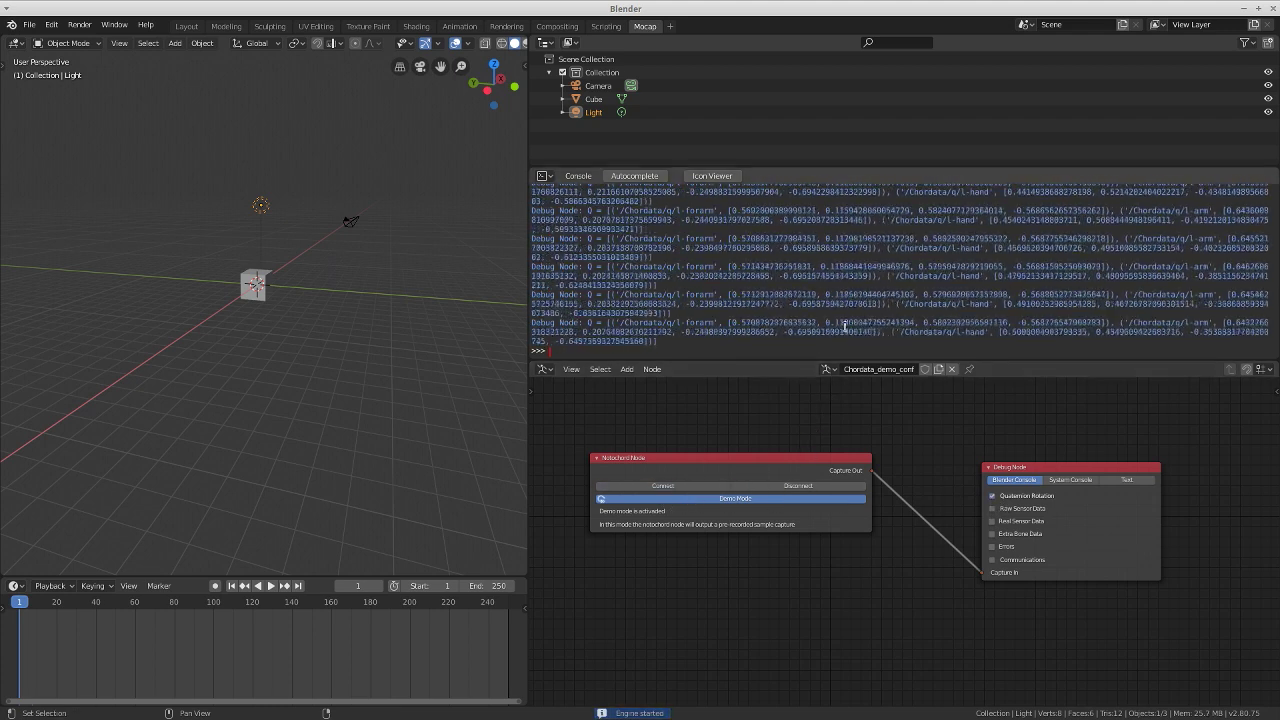
# Move the Debug Node up and add a Test Cube node below it, linked to the Notochord Node's Capture Out
pyautogui.moveTo(1075, 468); pyautogui.dragTo(1083, 395)
pyautogui.hotkey('shift', 'a')
pyautogui.moveTo(920, 580)
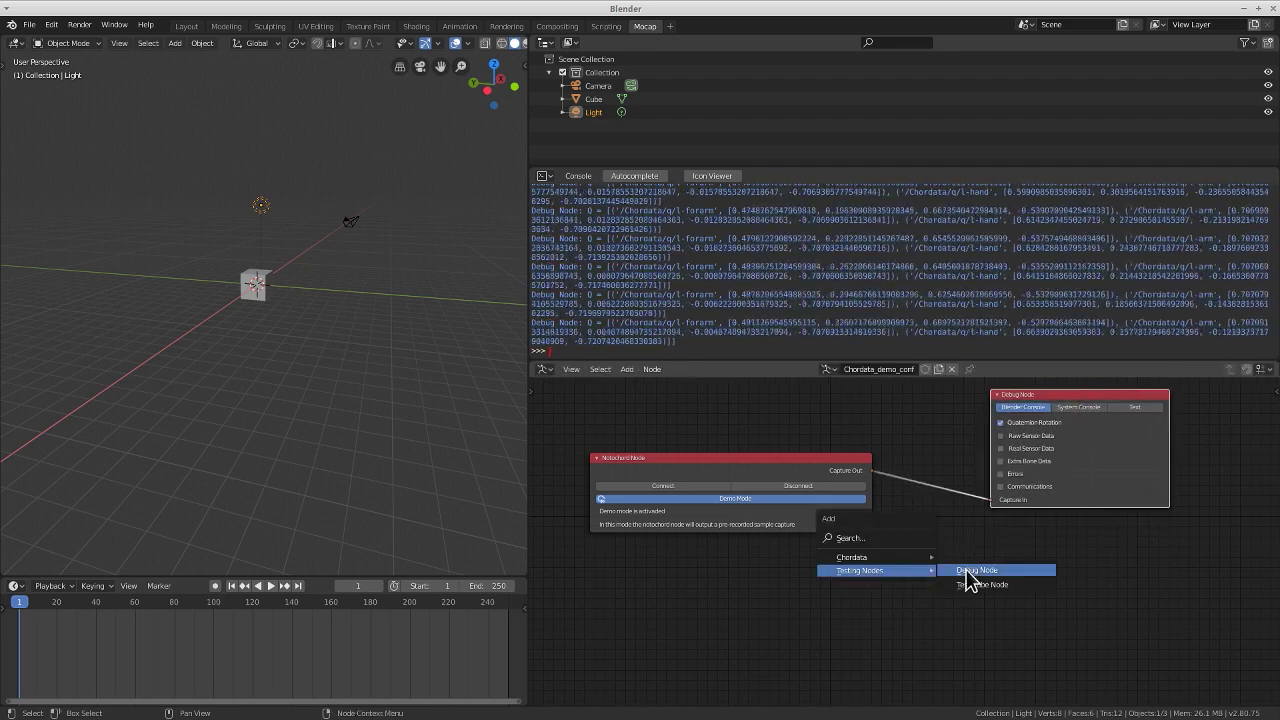
pyautogui.click(974, 588)
pyautogui.click(959, 539)
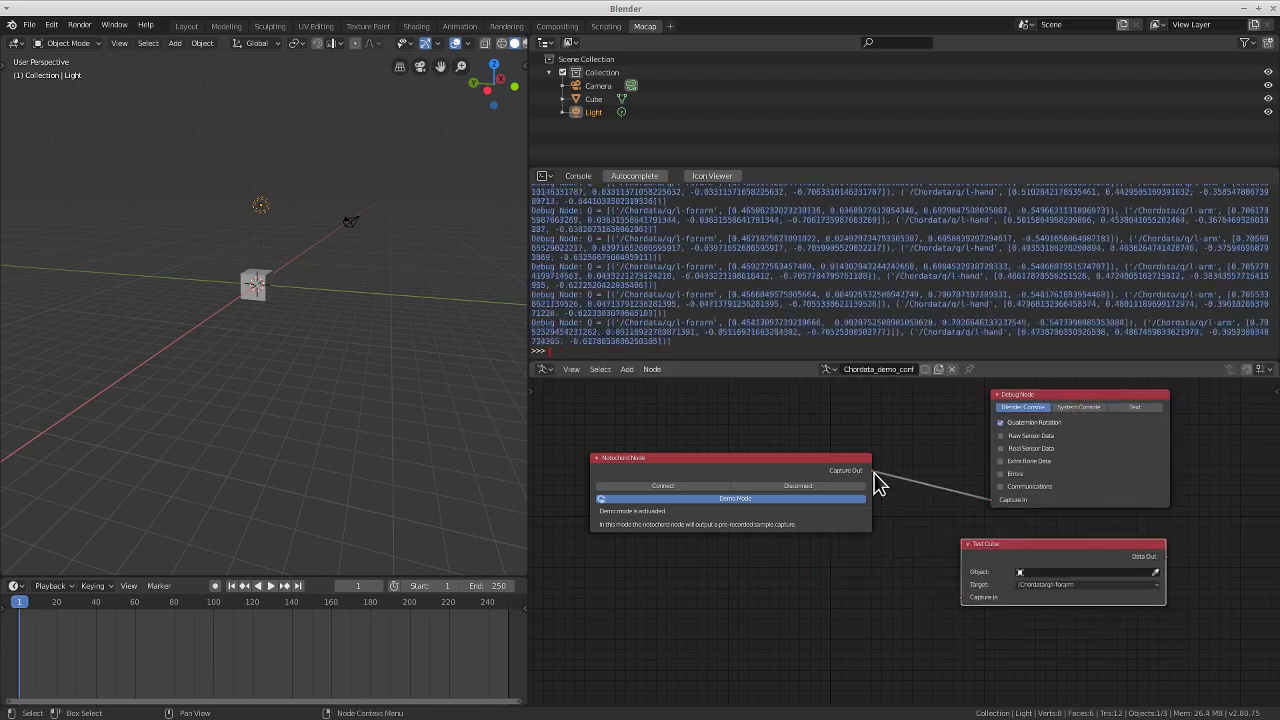
pyautogui.moveTo(872, 471); pyautogui.dragTo(962, 598)
# Assign the scene's Cube as the Test Cube node's object and set its target to /Chordata/q/l-arm
pyautogui.scroll(6, 342, 322)
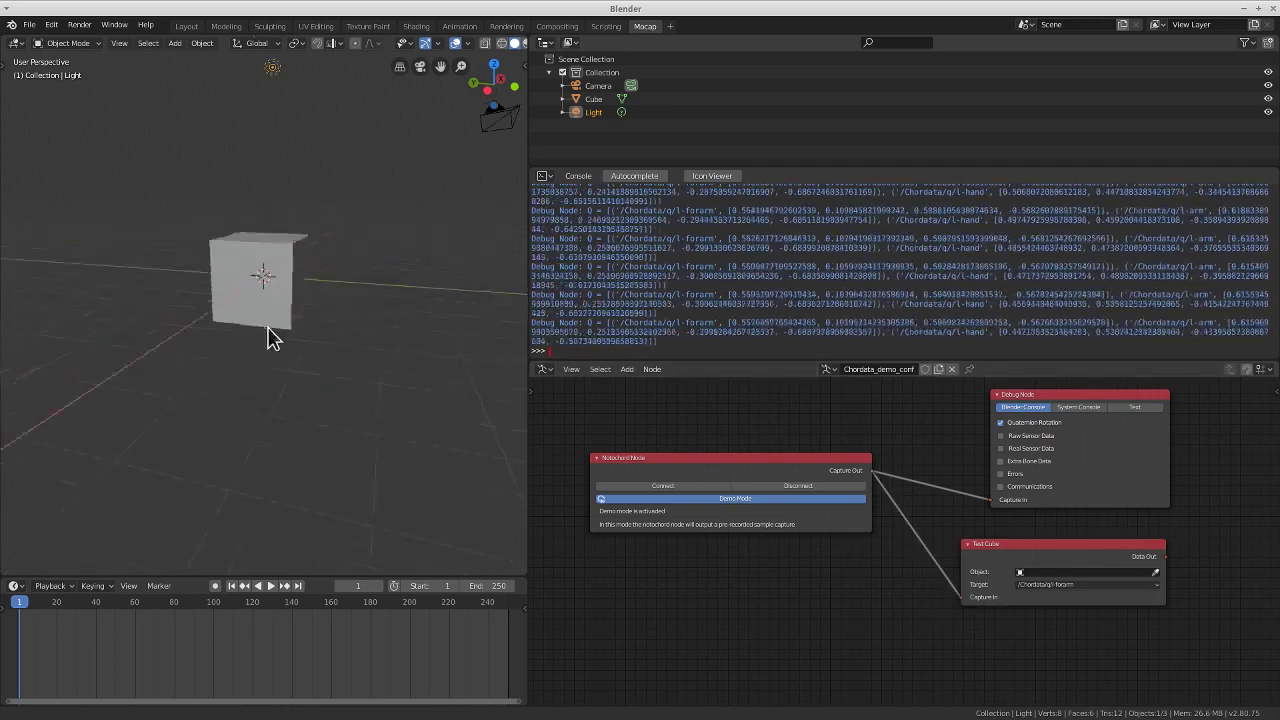
pyautogui.moveTo(362, 372); pyautogui.dragTo(305, 422, button='middle')
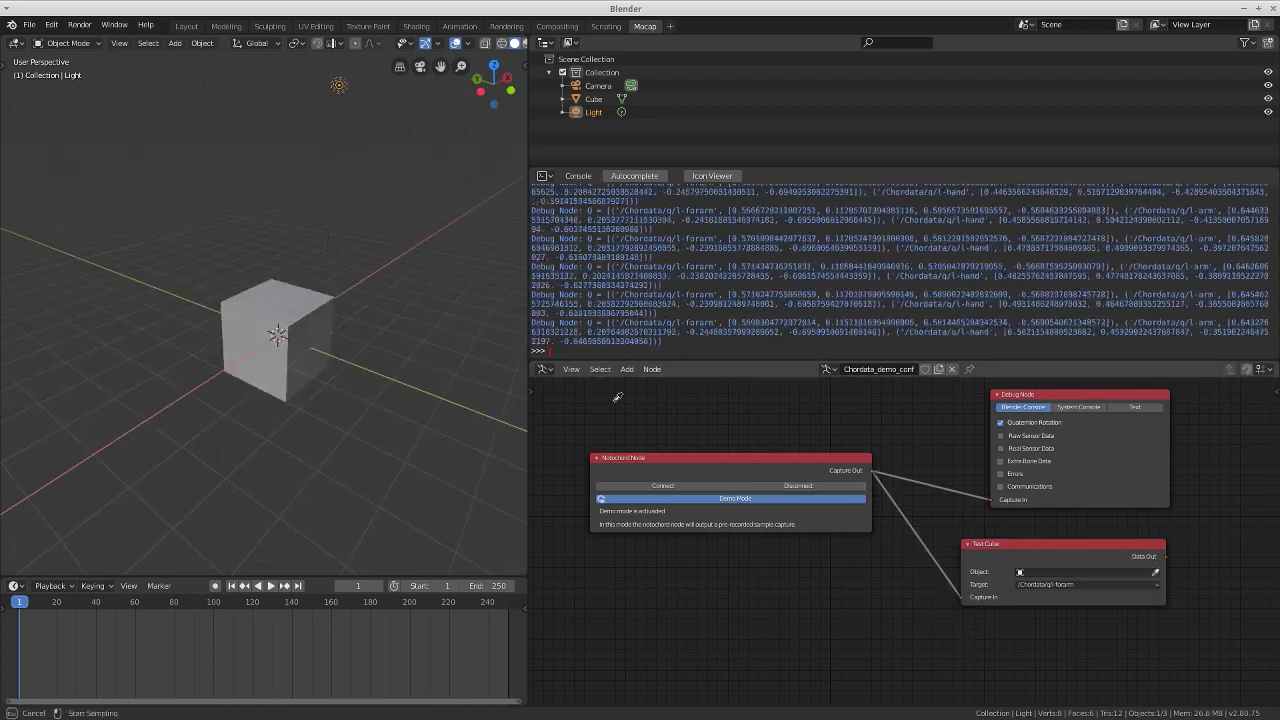
pyautogui.click(308, 304)
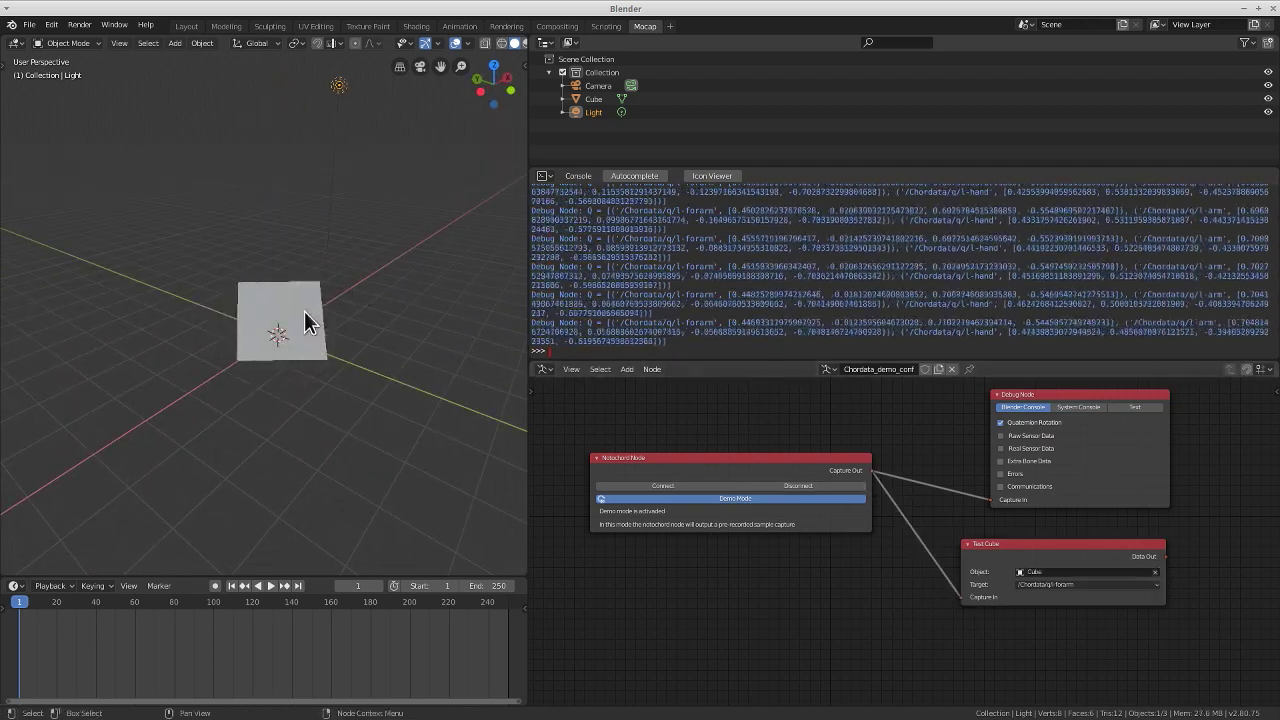
pyautogui.click(1136, 584)
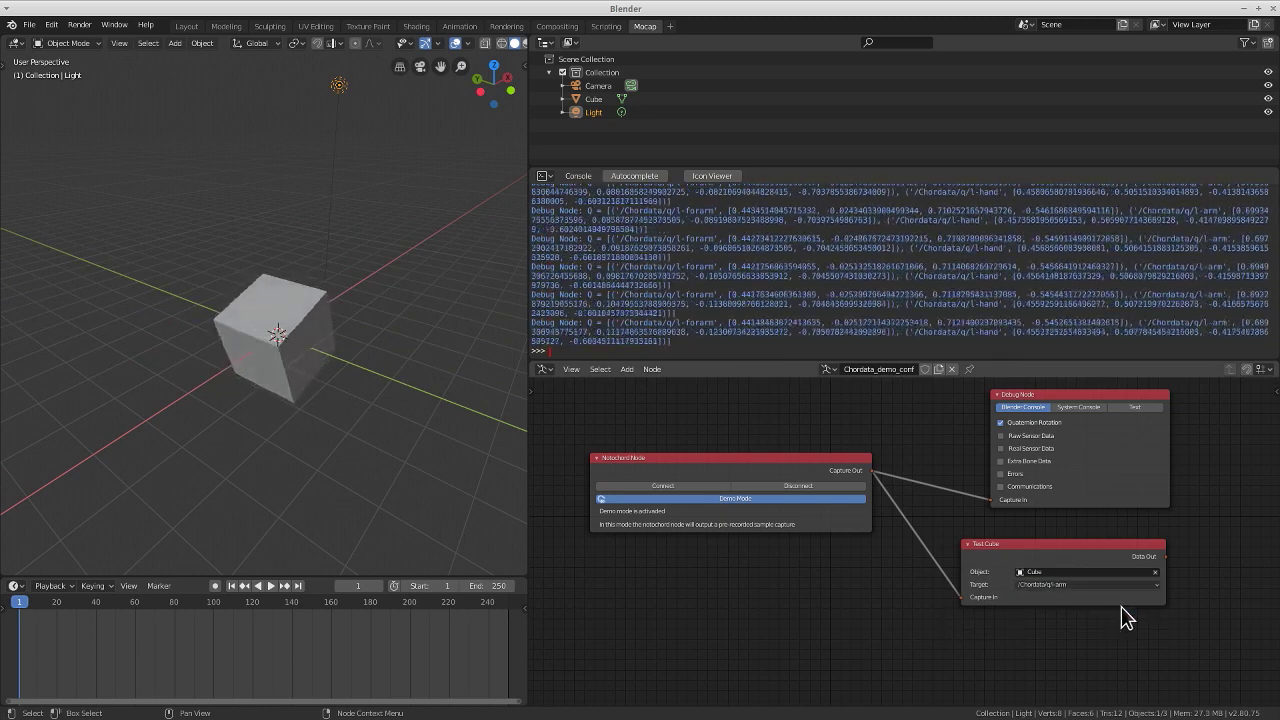
pyautogui.click(1121, 606)
# Delete the camera, cube and light from the scene
pyautogui.scroll(-3, 410, 398)
pyautogui.keyDown('shift'); pyautogui.moveTo(375, 360); pyautogui.dragTo(333, 338, button='middle'); pyautogui.keyUp('shift')
pyautogui.press('a')
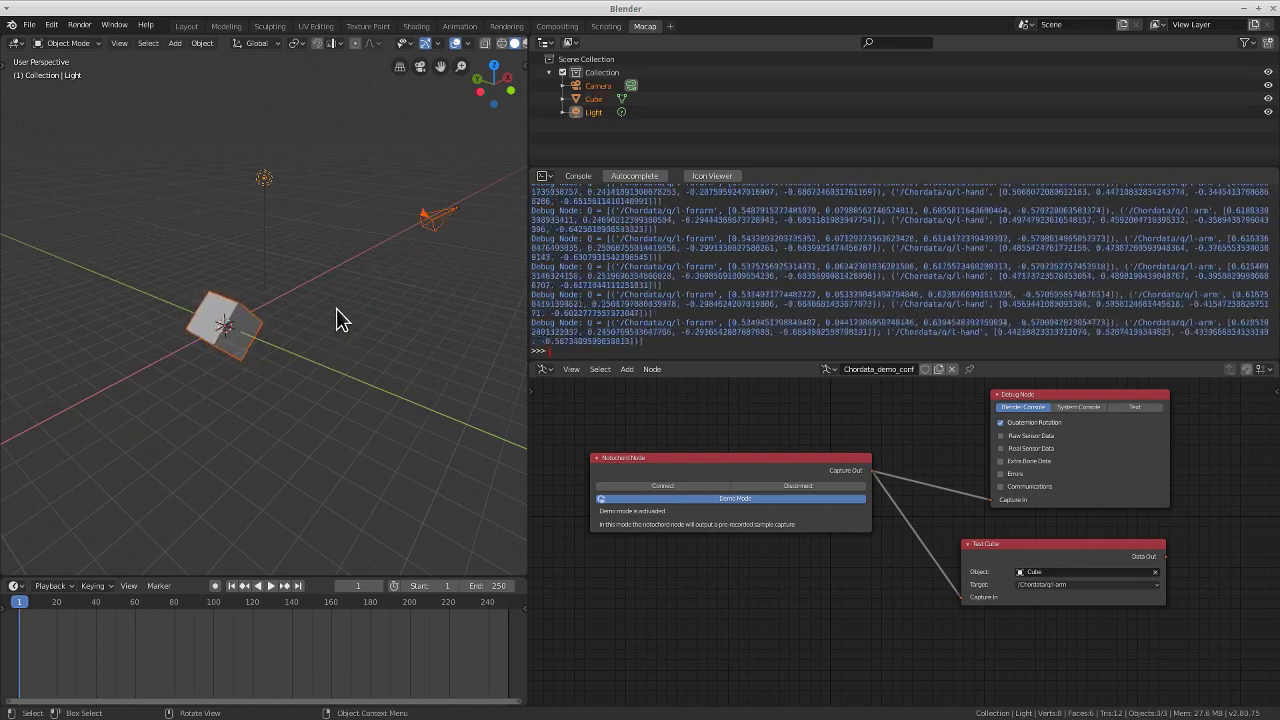
pyautogui.press('x')
pyautogui.click(338, 312)
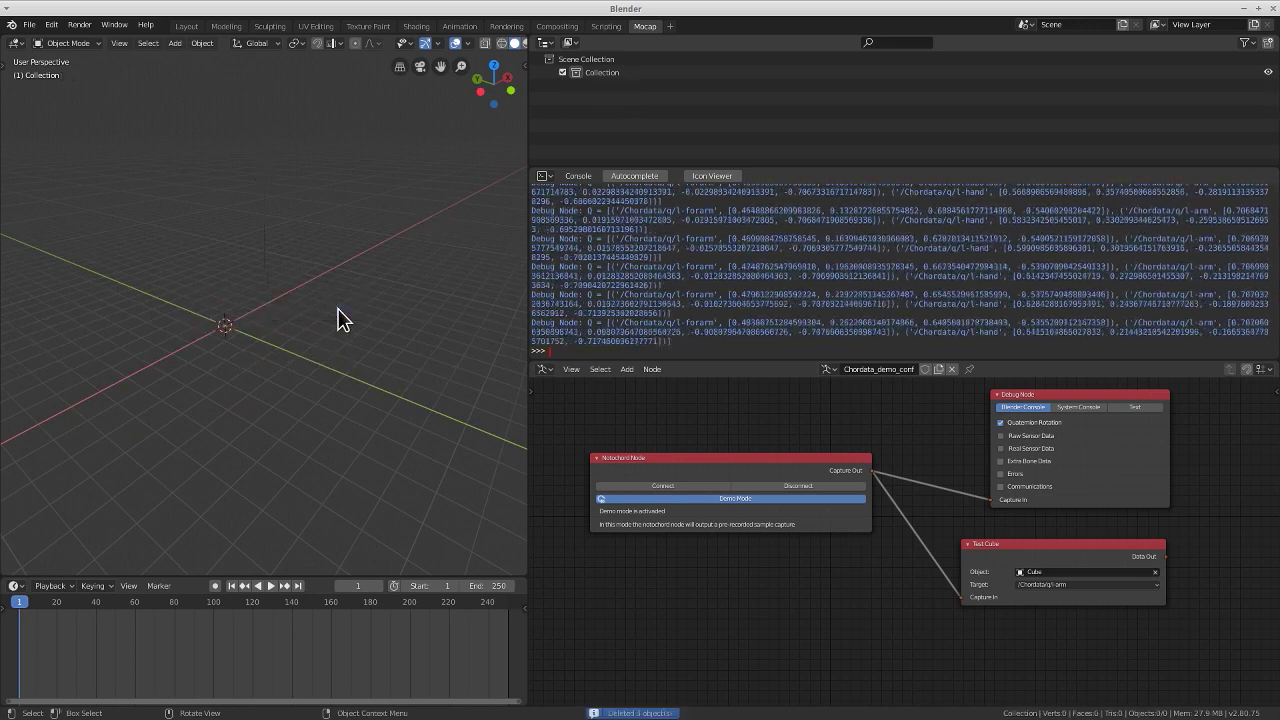
# Add a Chordata KCeptor model to the empty scene
pyautogui.click(123, 26)
pyautogui.moveTo(197, 166)
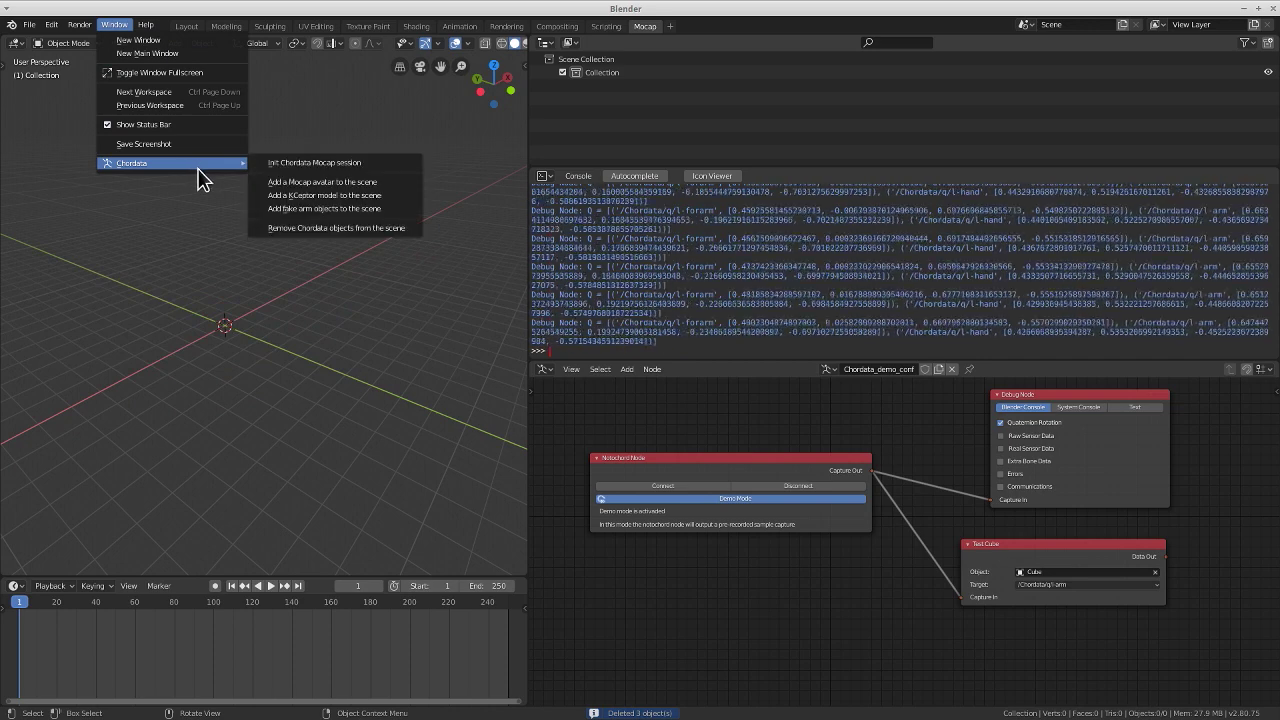
pyautogui.click(403, 196)
pyautogui.scroll(6, 272, 299)
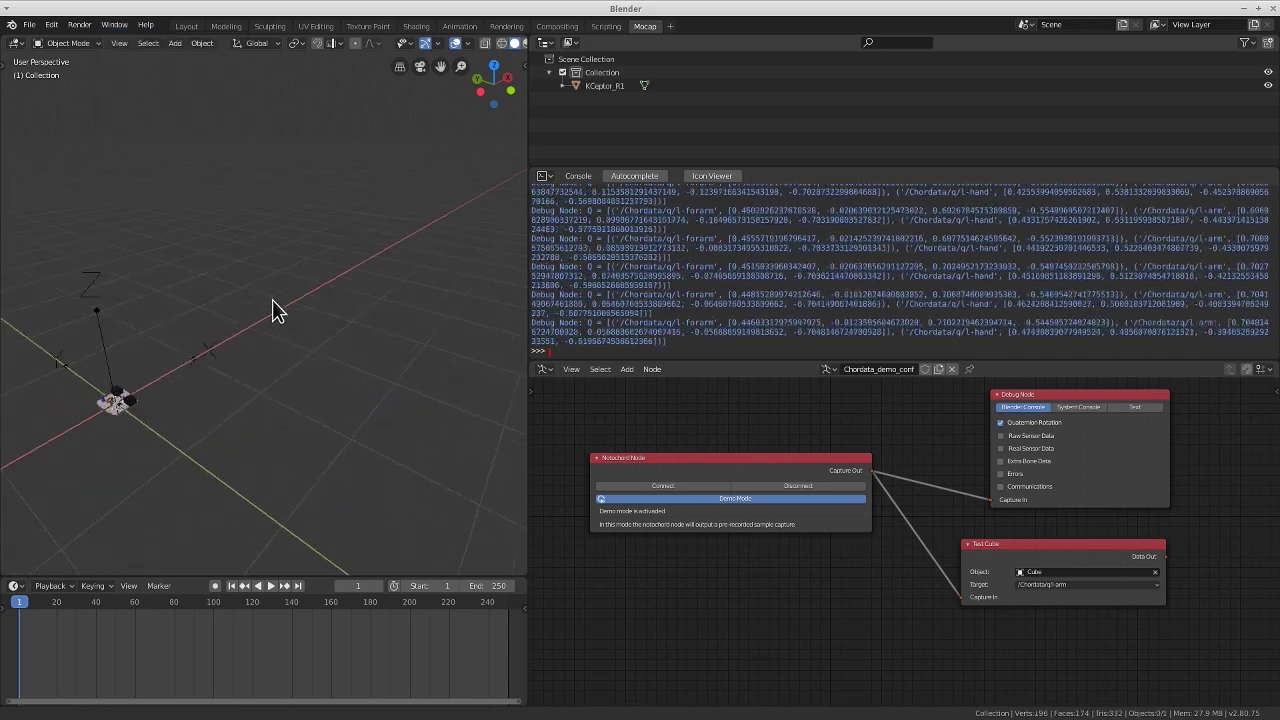
pyautogui.keyDown('shift'); pyautogui.moveTo(276, 304); pyautogui.dragTo(372, 308, button='middle'); pyautogui.keyUp('shift')
# Replace the Test Cube node's object with the KCeptor_R1 model and view it in the scene
pyautogui.click(1156, 572)
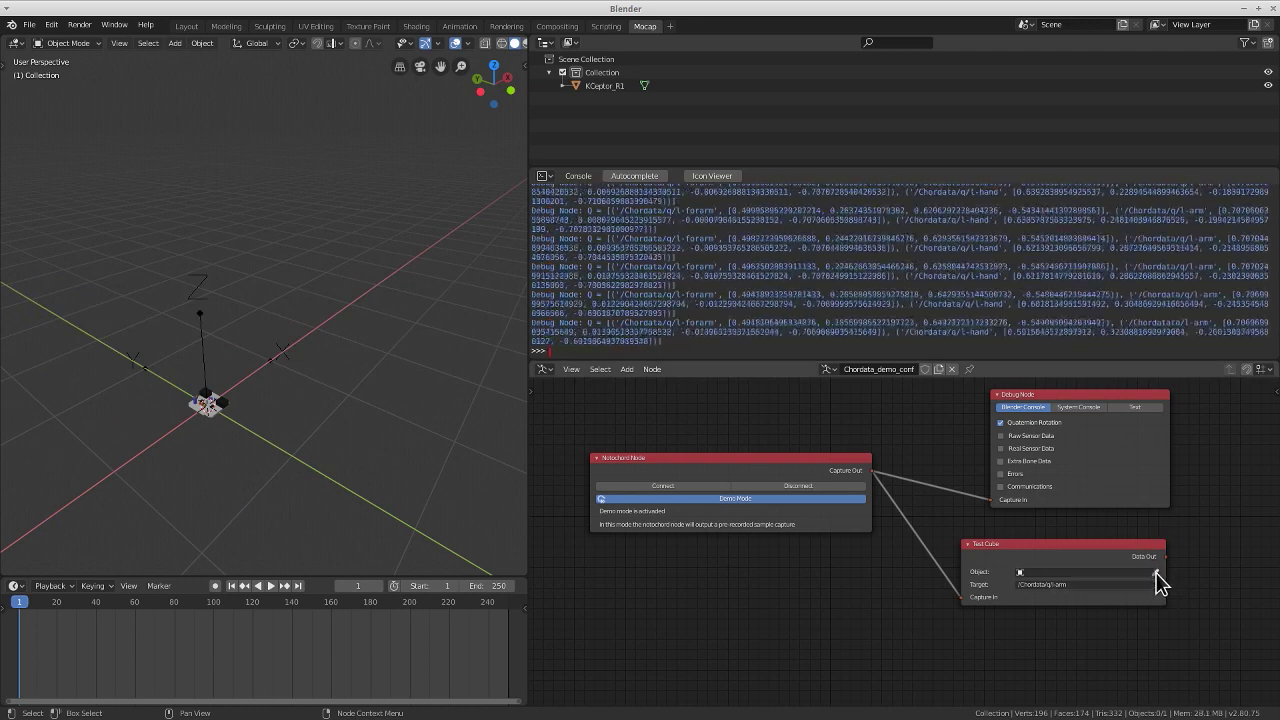
pyautogui.click(208, 402)
pyautogui.keyDown('shift'); pyautogui.moveTo(246, 425); pyautogui.dragTo(300, 342, button='middle'); pyautogui.keyUp('shift')
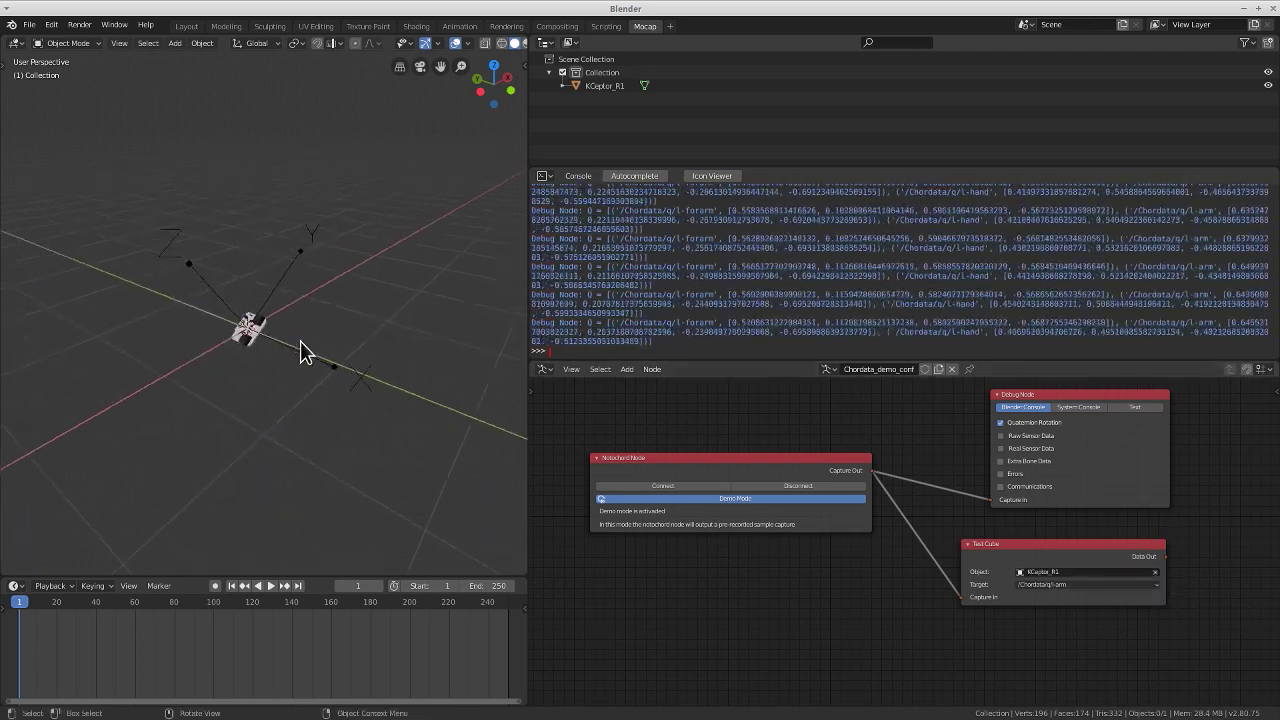
pyautogui.scroll(6, 298, 330)
pyautogui.scroll(-5, 303, 338)
# Delete the KCeptor model from the scene
pyautogui.press('a')
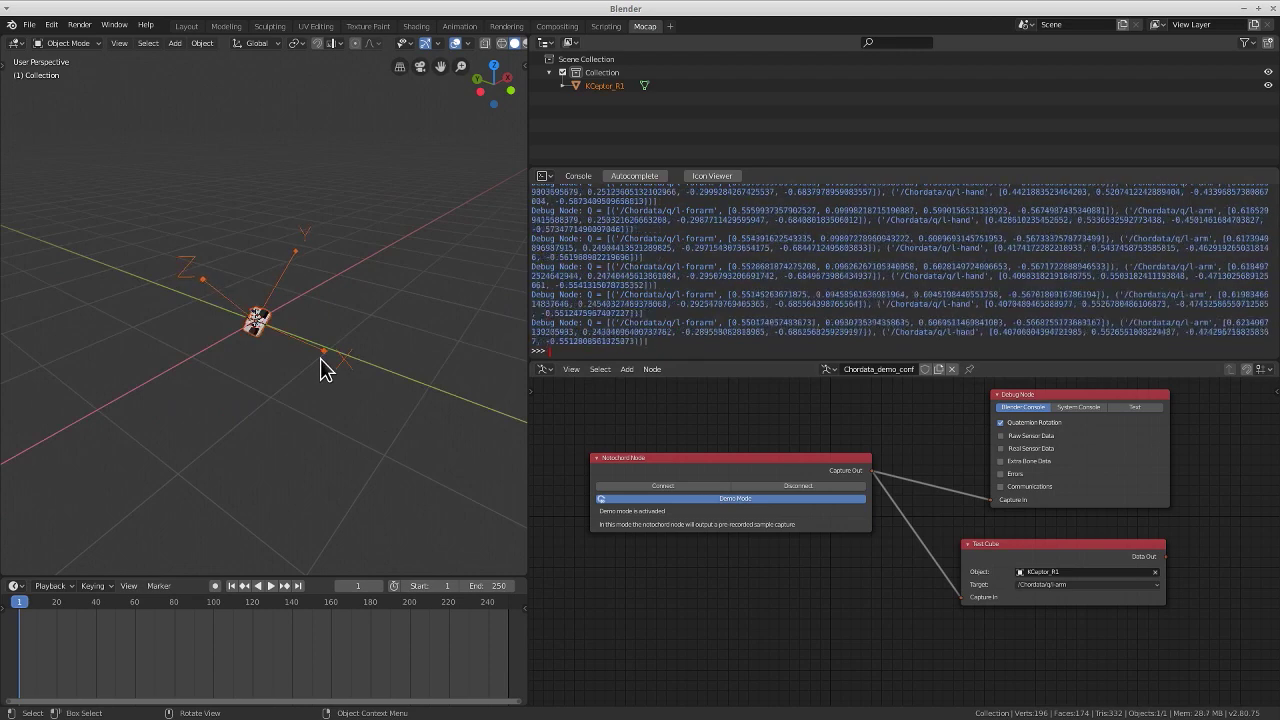
pyautogui.press('x')
pyautogui.click(322, 368)
# Add the Chordata fake arm objects to the scene and view the arm from the side
pyautogui.click(114, 24)
pyautogui.moveTo(230, 163)
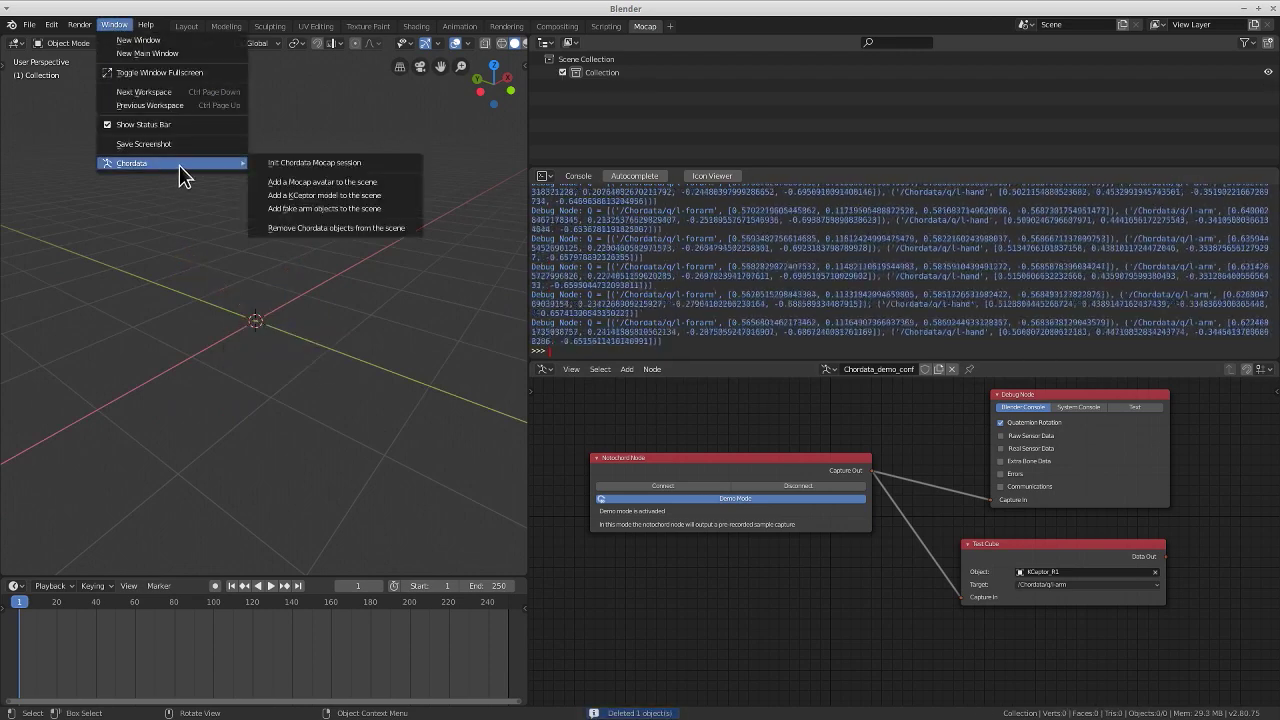
pyautogui.click(408, 208)
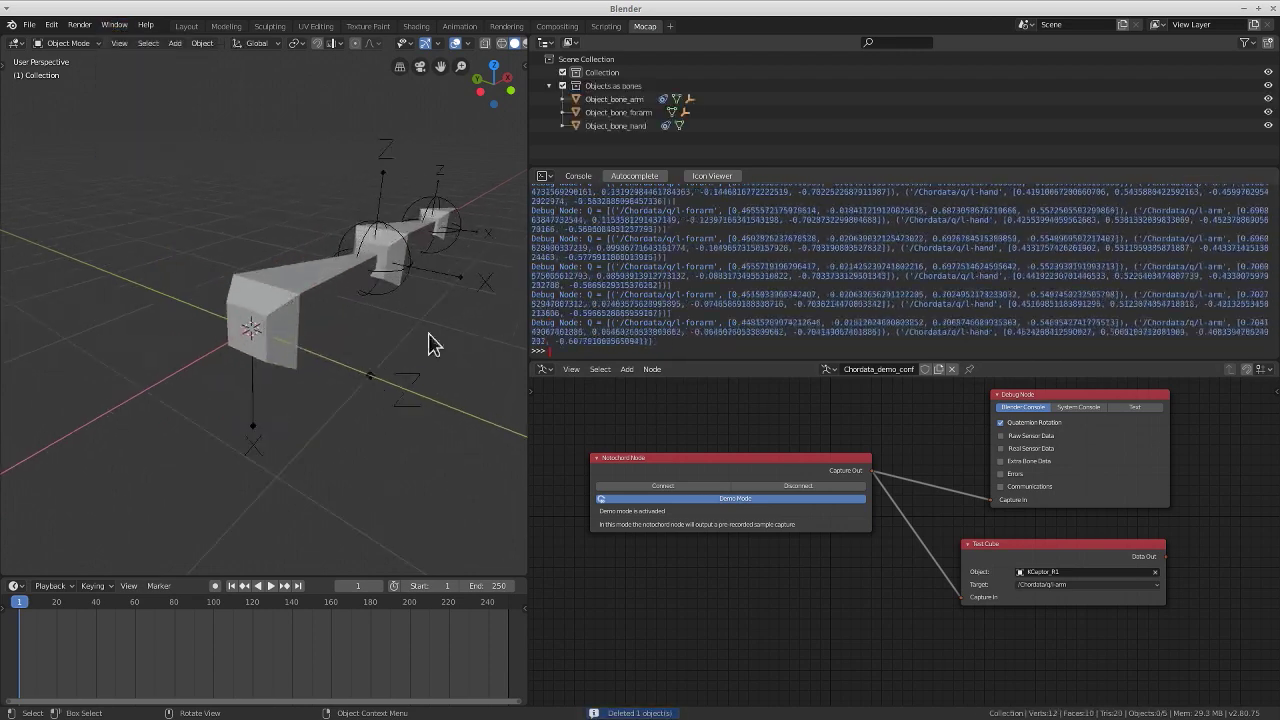
pyautogui.moveTo(368, 382); pyautogui.dragTo(256, 365, button='middle')
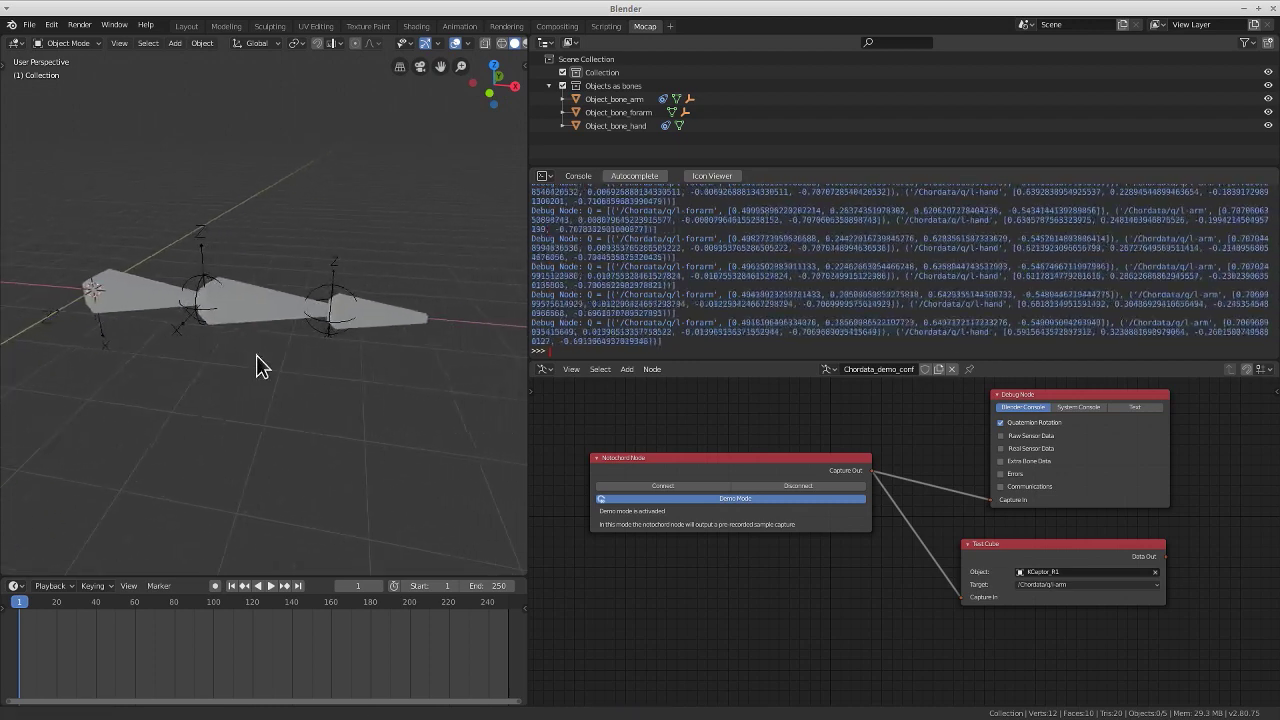
# Clear the object assigned to the Test Cube node
pyautogui.click(1155, 572)
pyautogui.click(1085, 572)
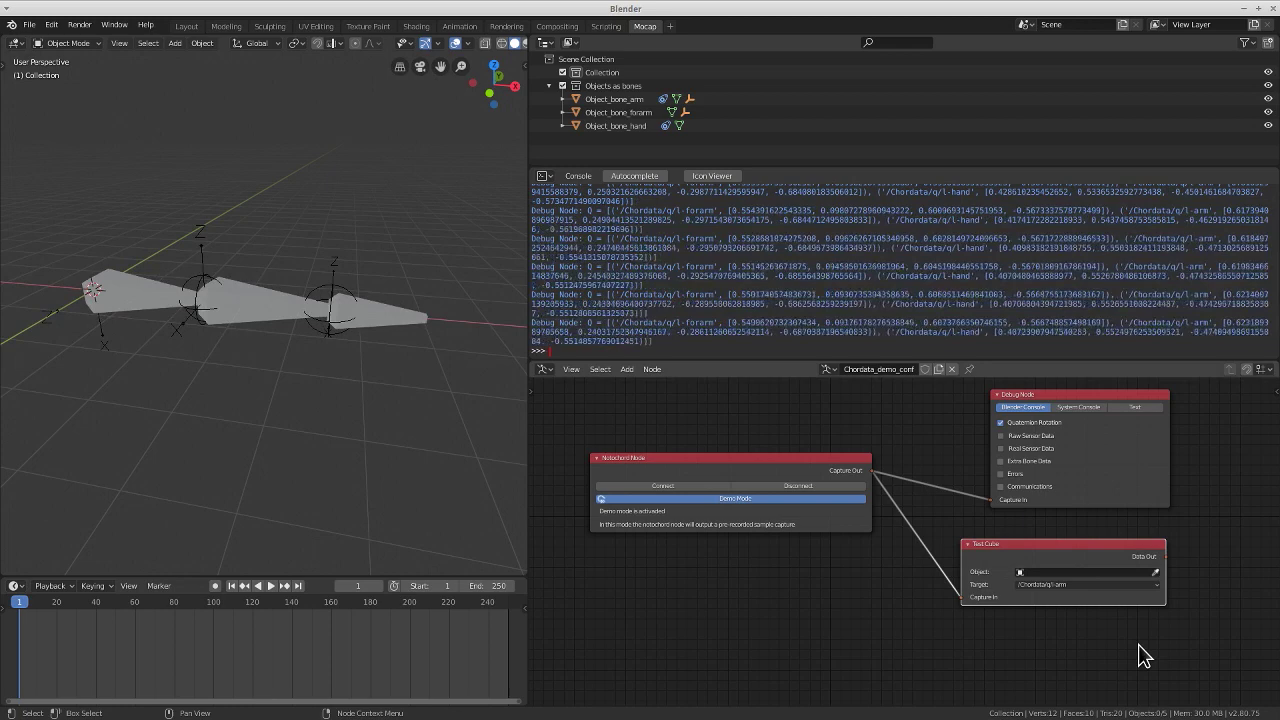
# Duplicate the Test Cube node twice, stacking the two copies below the original
pyautogui.hotkey('shift', 'd')
pyautogui.click(1061, 700)
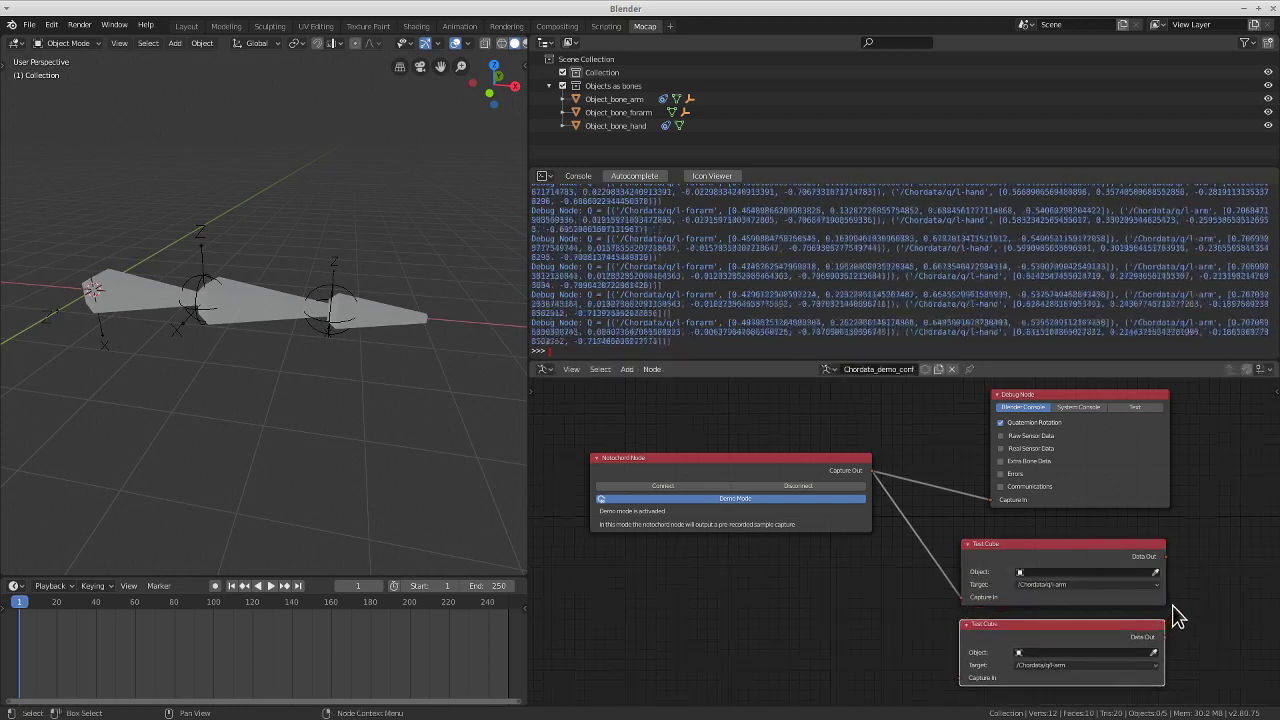
pyautogui.scroll(-3, 1176, 605)
pyautogui.moveTo(1184, 597); pyautogui.dragTo(1172, 483, button='middle')
pyautogui.hotkey('shift', 'd')
pyautogui.click(1137, 630)
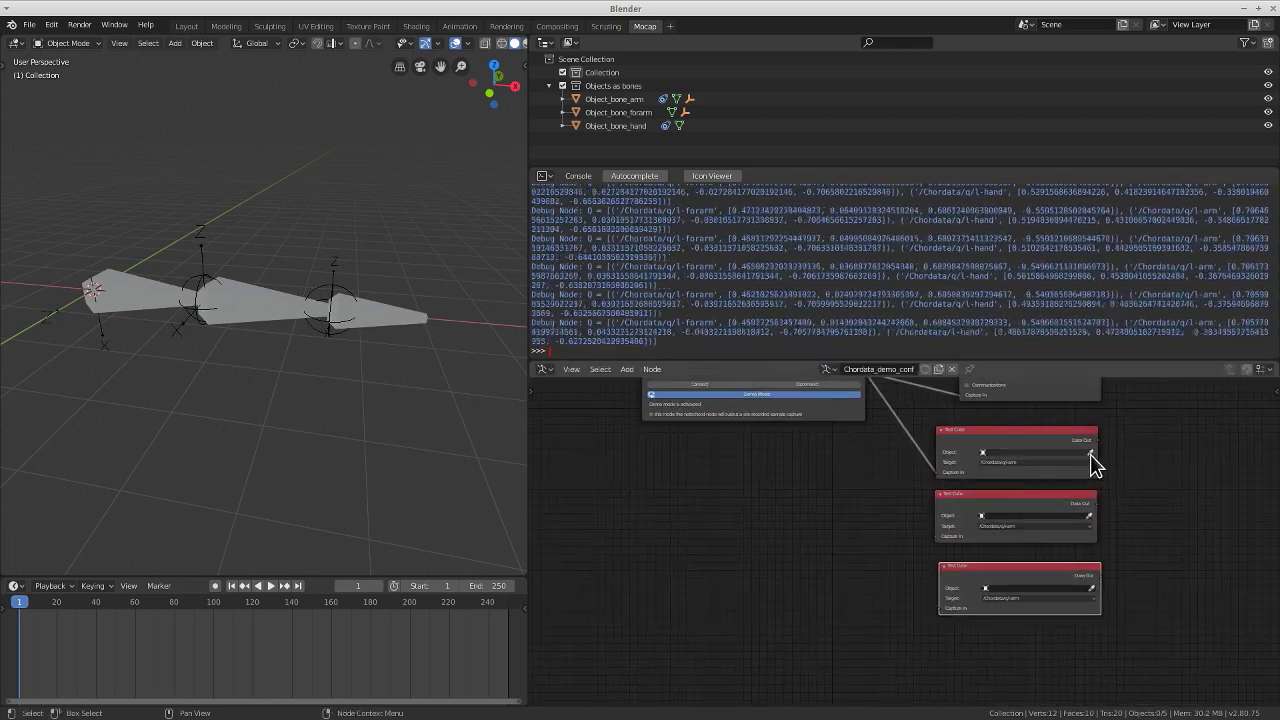
# Assign Object_bone_forarm, Object_bone_arm and Object_bone_hand to the three Test Cube nodes, from the uppermost node down
pyautogui.click(135, 278)
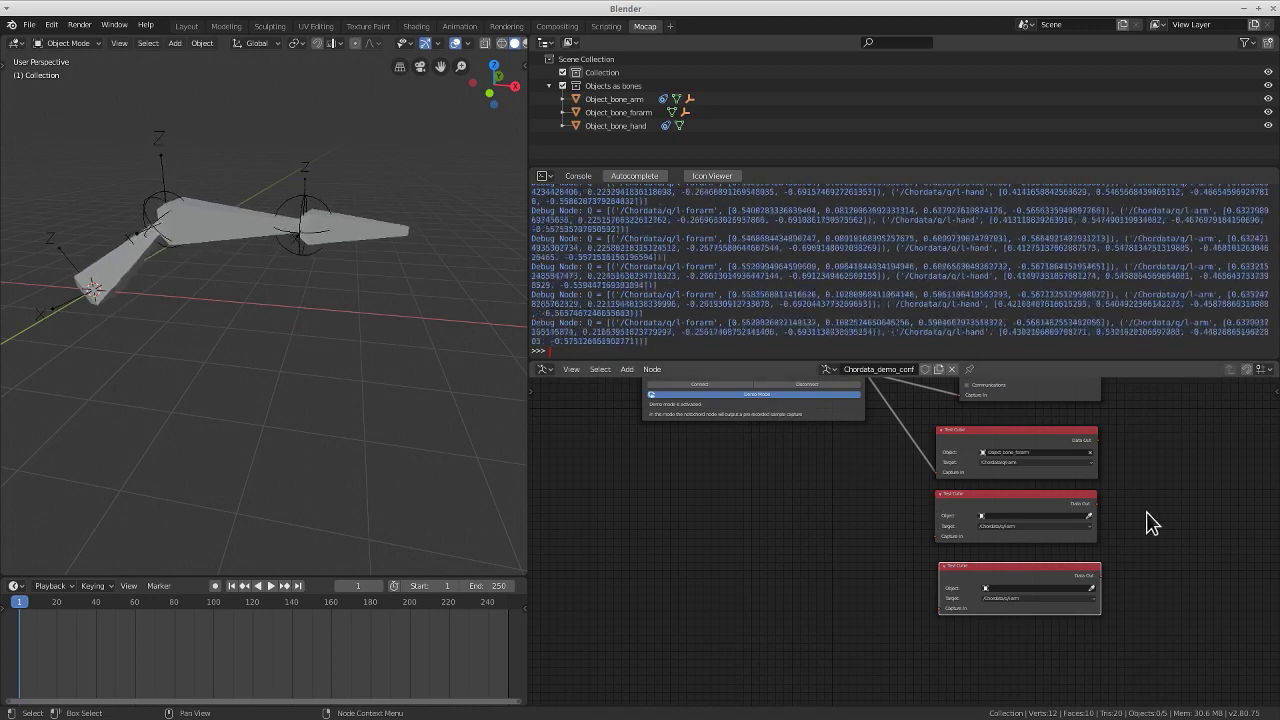
pyautogui.click(1090, 515)
pyautogui.click(251, 232)
pyautogui.click(1091, 588)
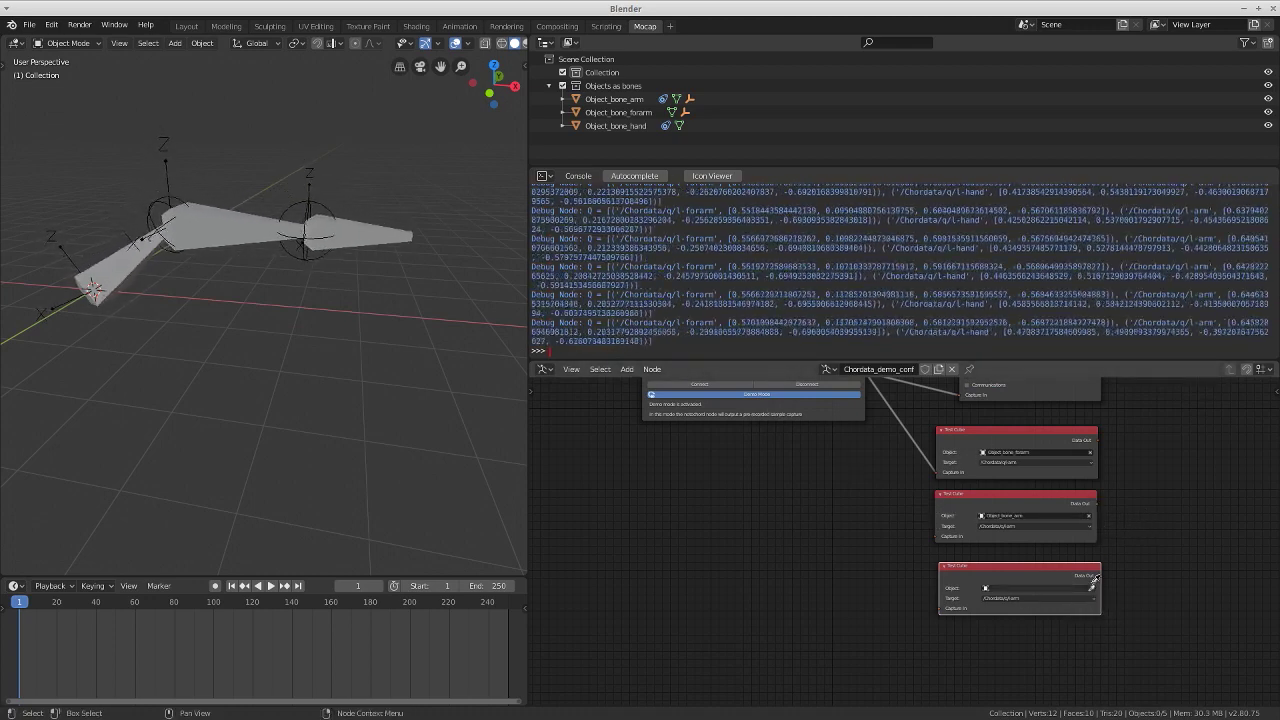
pyautogui.click(370, 247)
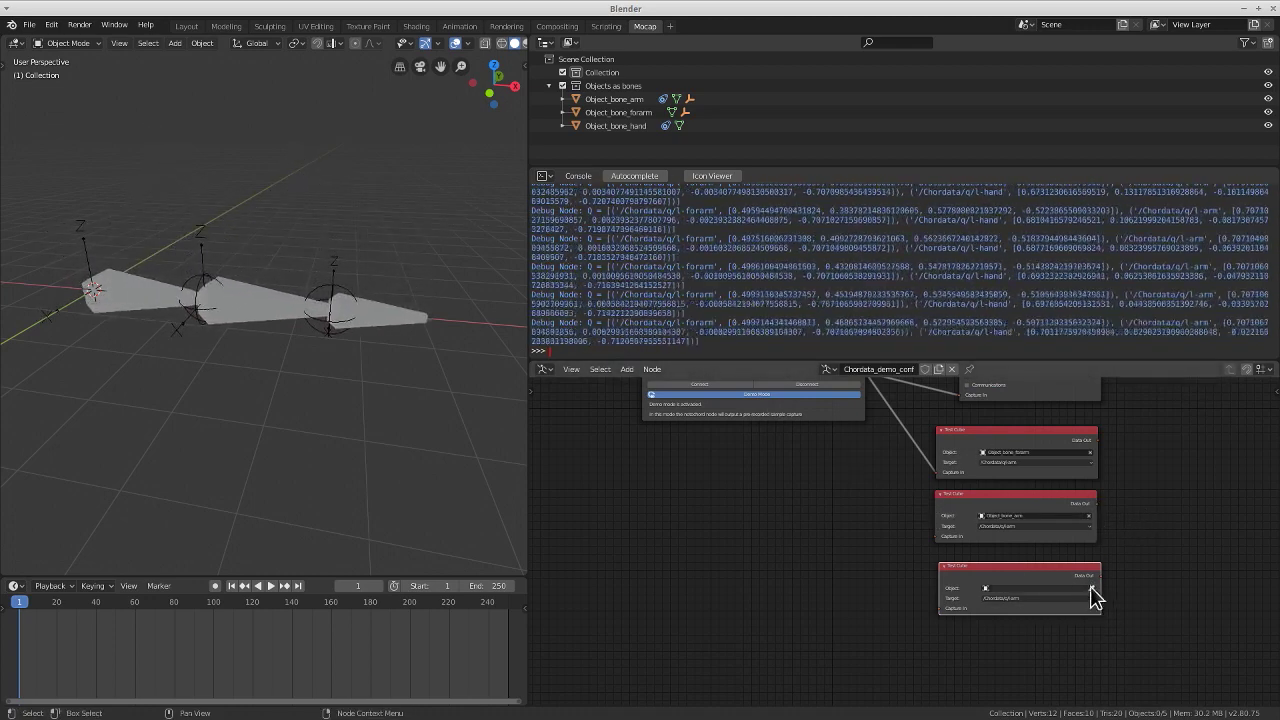
pyautogui.click(429, 322)
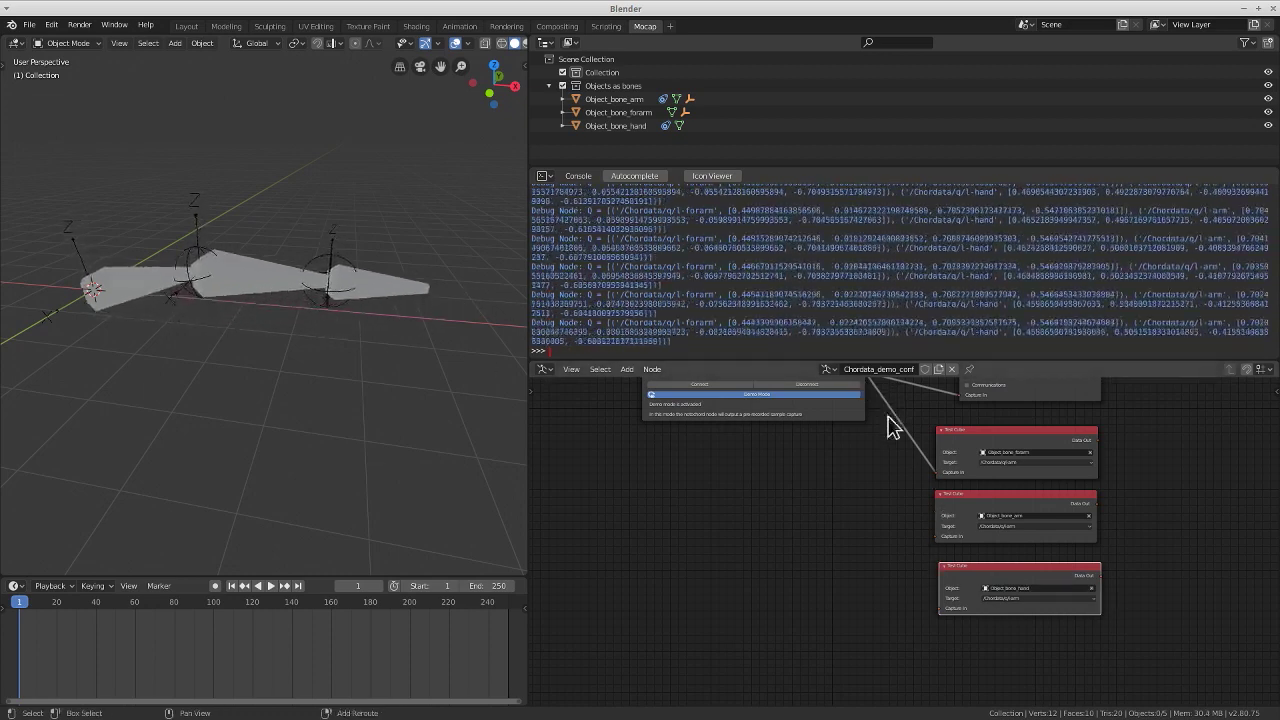
# Link the Notochord capture output to the two duplicated Test Cube nodes and match each node's target to its forearm, arm or hand object
pyautogui.moveTo(889, 423); pyautogui.dragTo(875, 445, button='middle')
pyautogui.moveTo(866, 407); pyautogui.dragTo(942, 643)
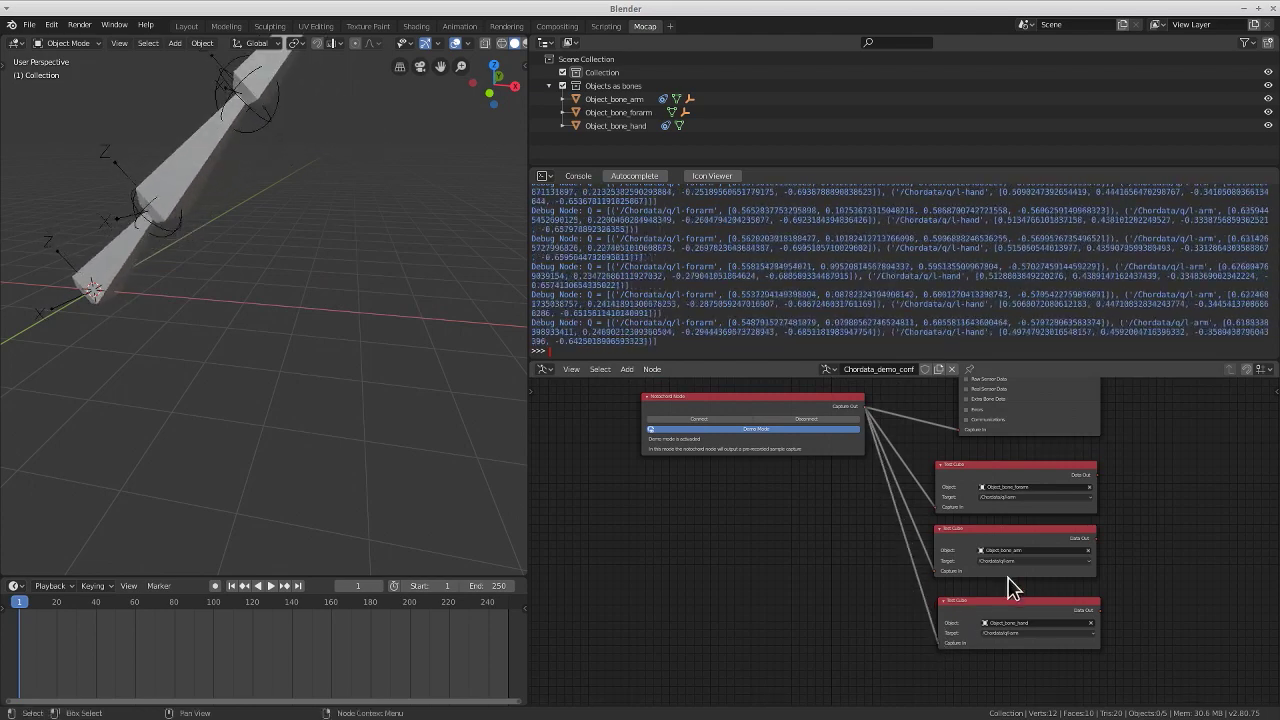
pyautogui.click(1025, 561)
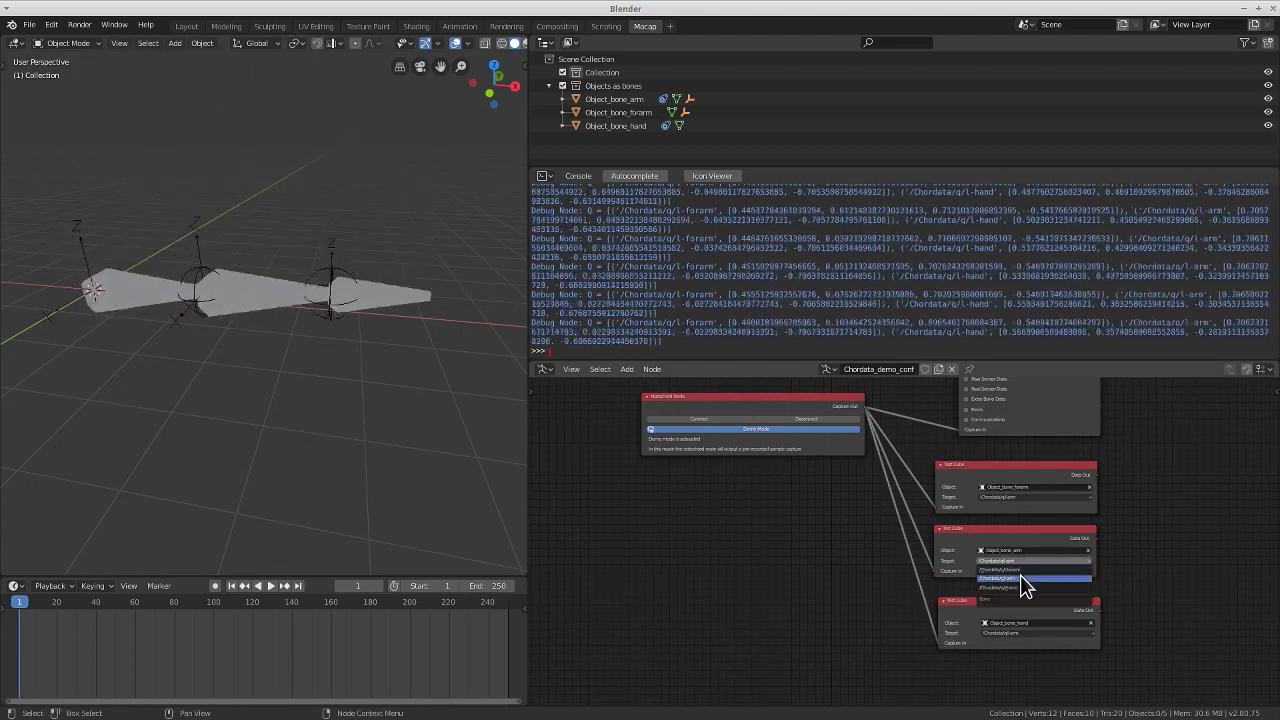
pyautogui.click(1036, 497)
pyautogui.click(1037, 504)
pyautogui.click(1034, 633)
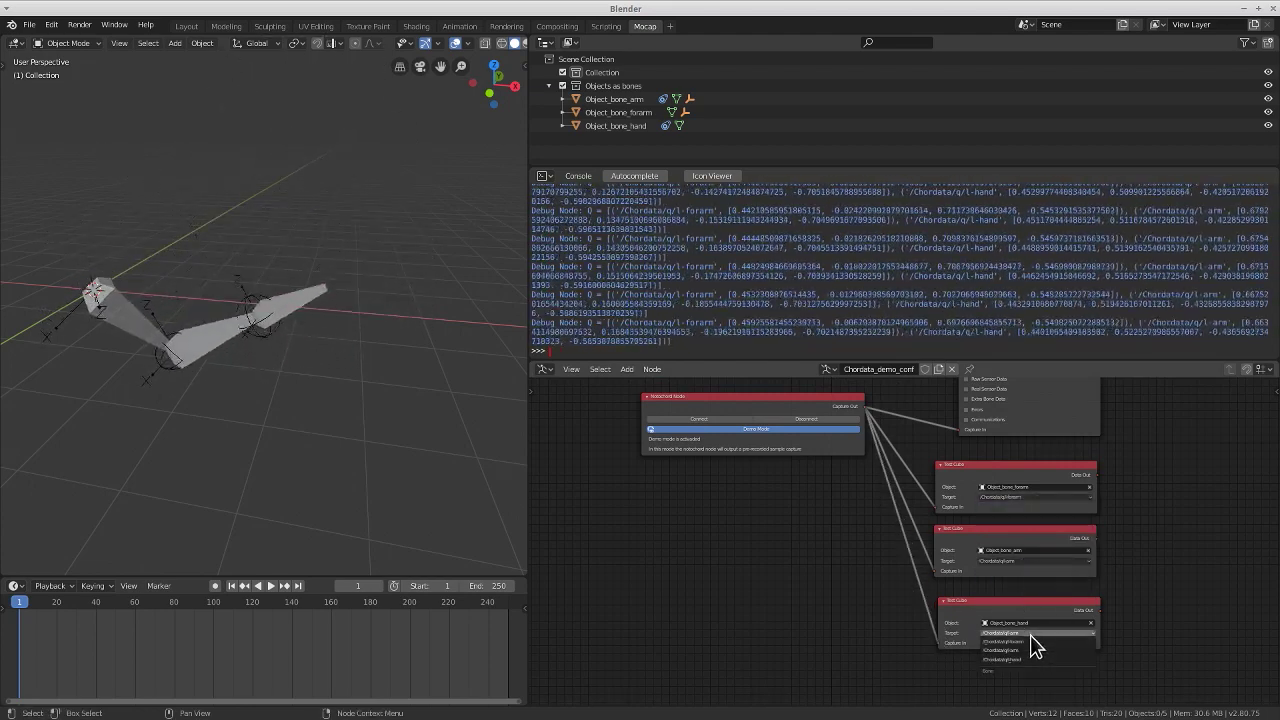
pyautogui.click(1032, 660)
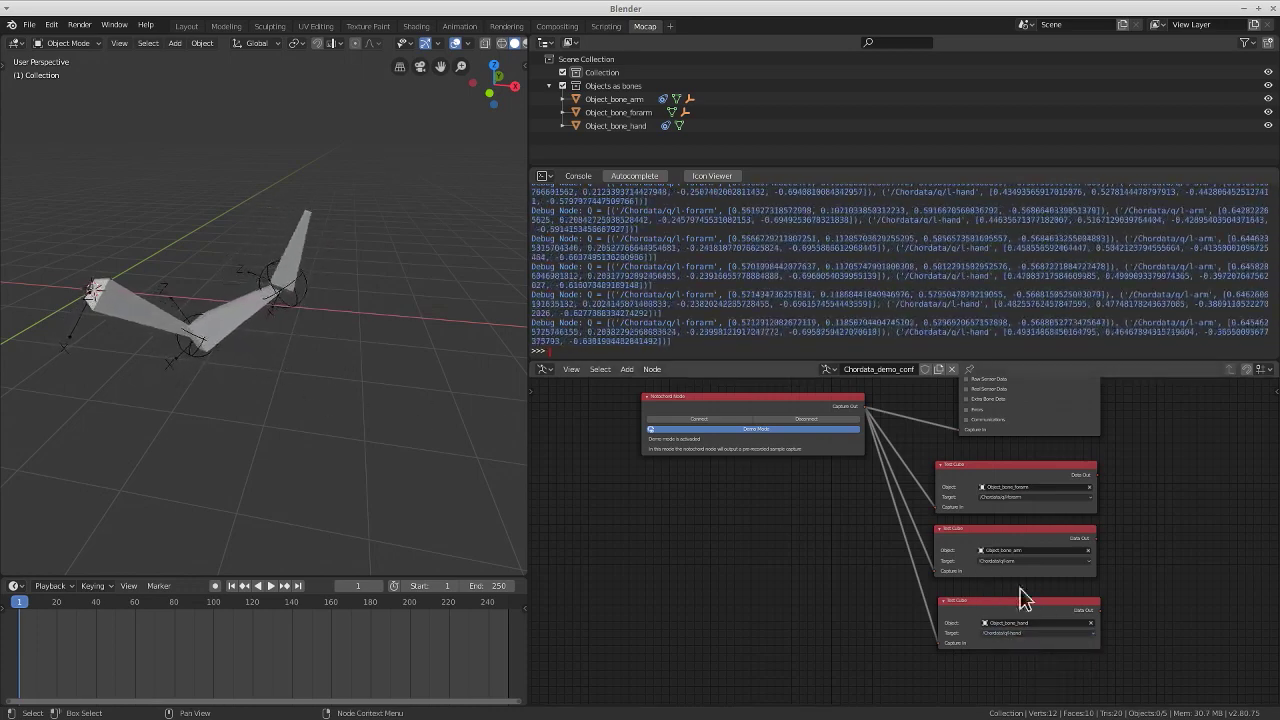
# Add the Chordata mocap avatar to the scene
pyautogui.scroll(-4, 430, 408)
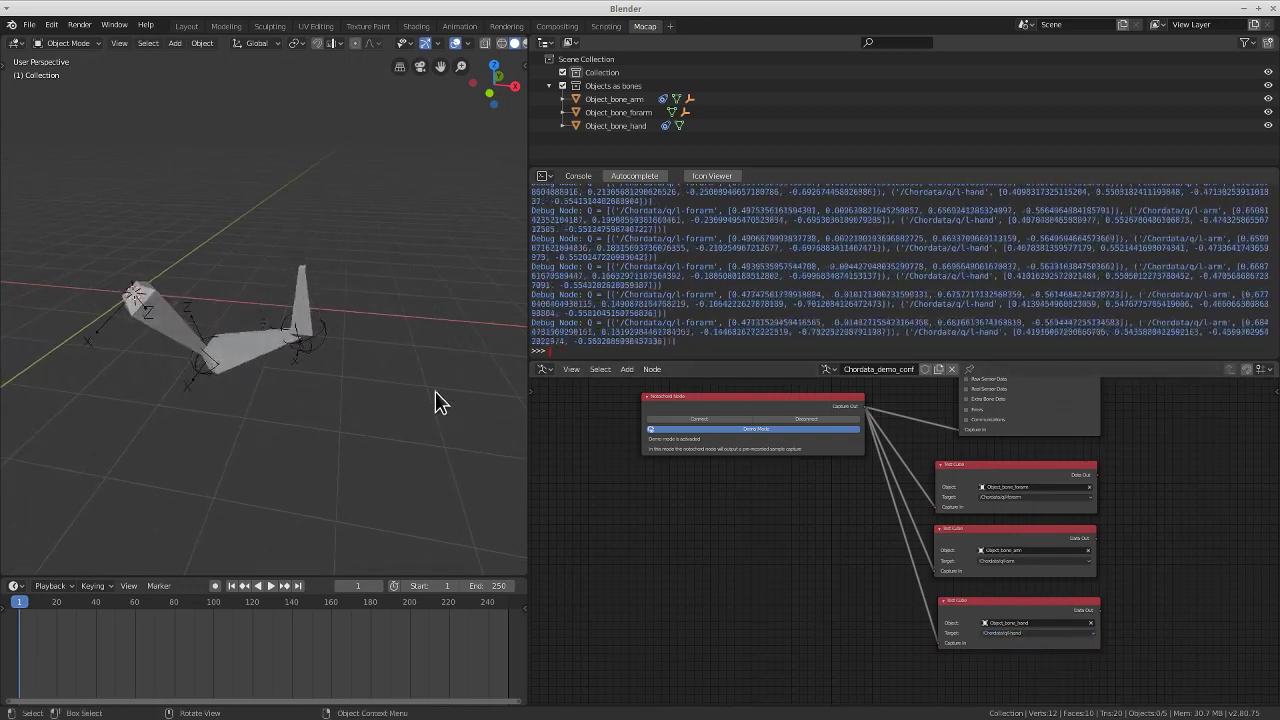
pyautogui.keyDown('shift'); pyautogui.moveTo(230, 355); pyautogui.dragTo(354, 385, button='middle'); pyautogui.keyUp('shift')
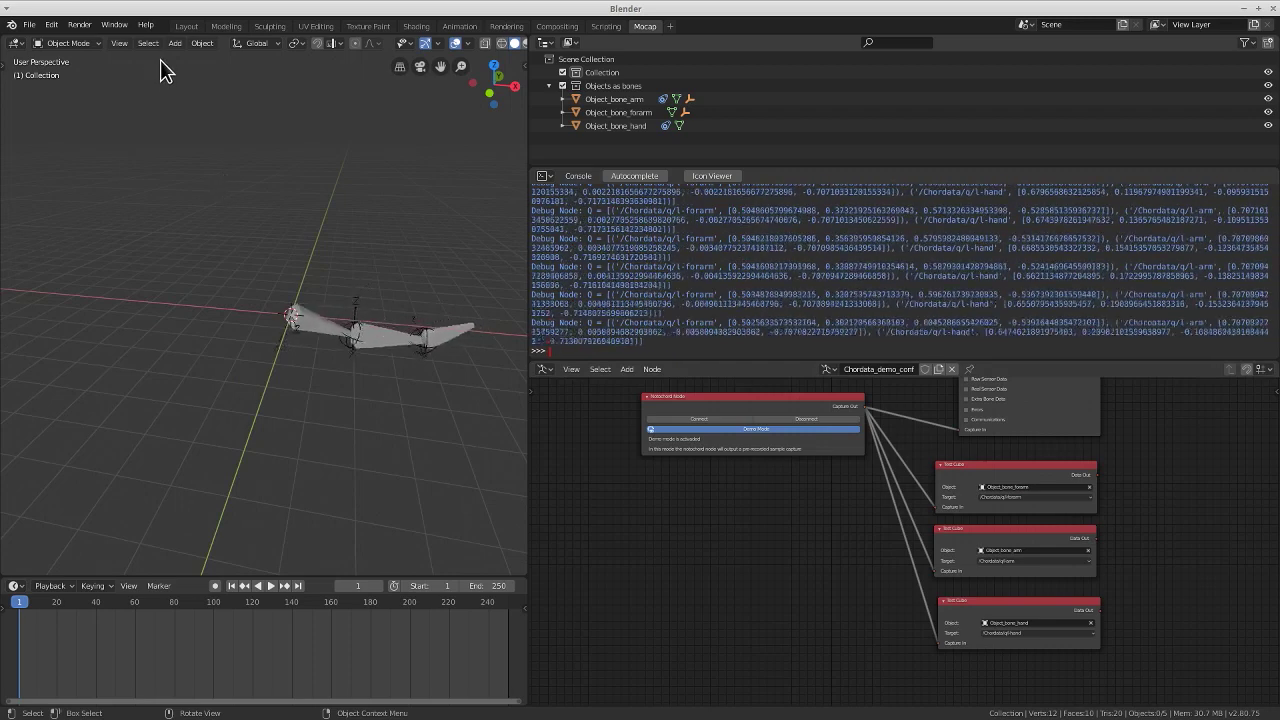
pyautogui.click(116, 27)
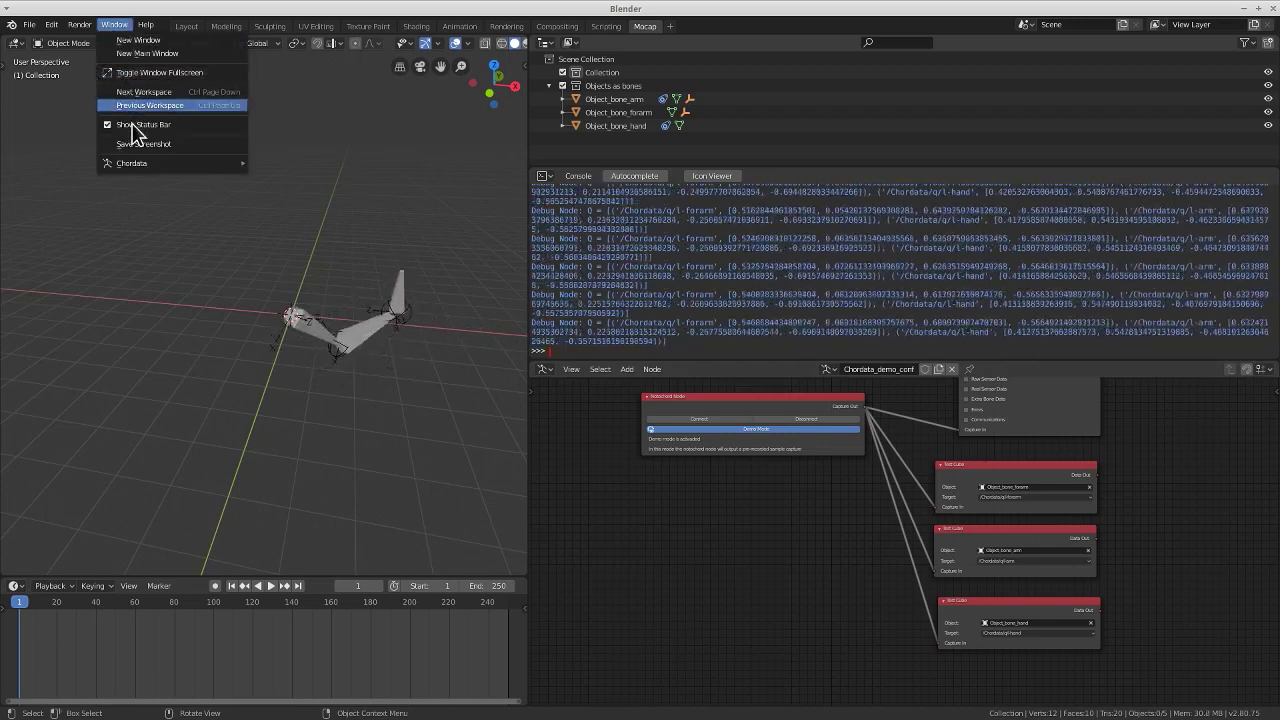
pyautogui.moveTo(158, 172)
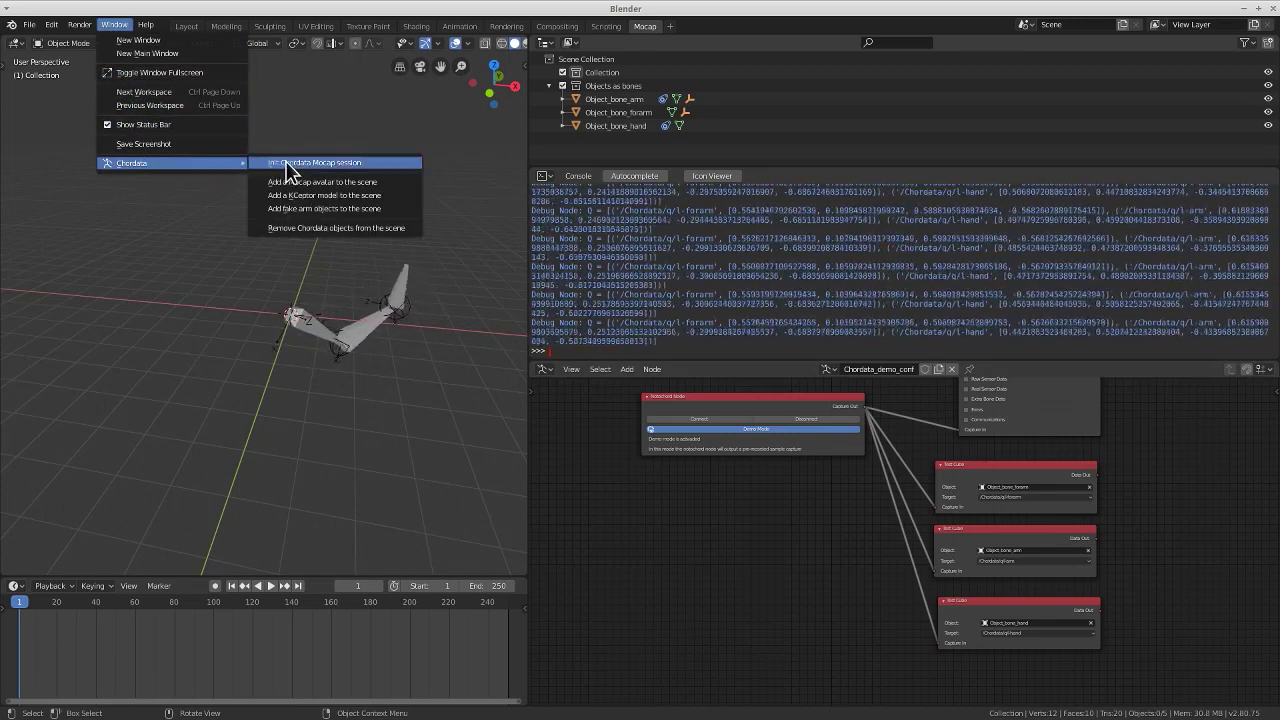
pyautogui.click(408, 182)
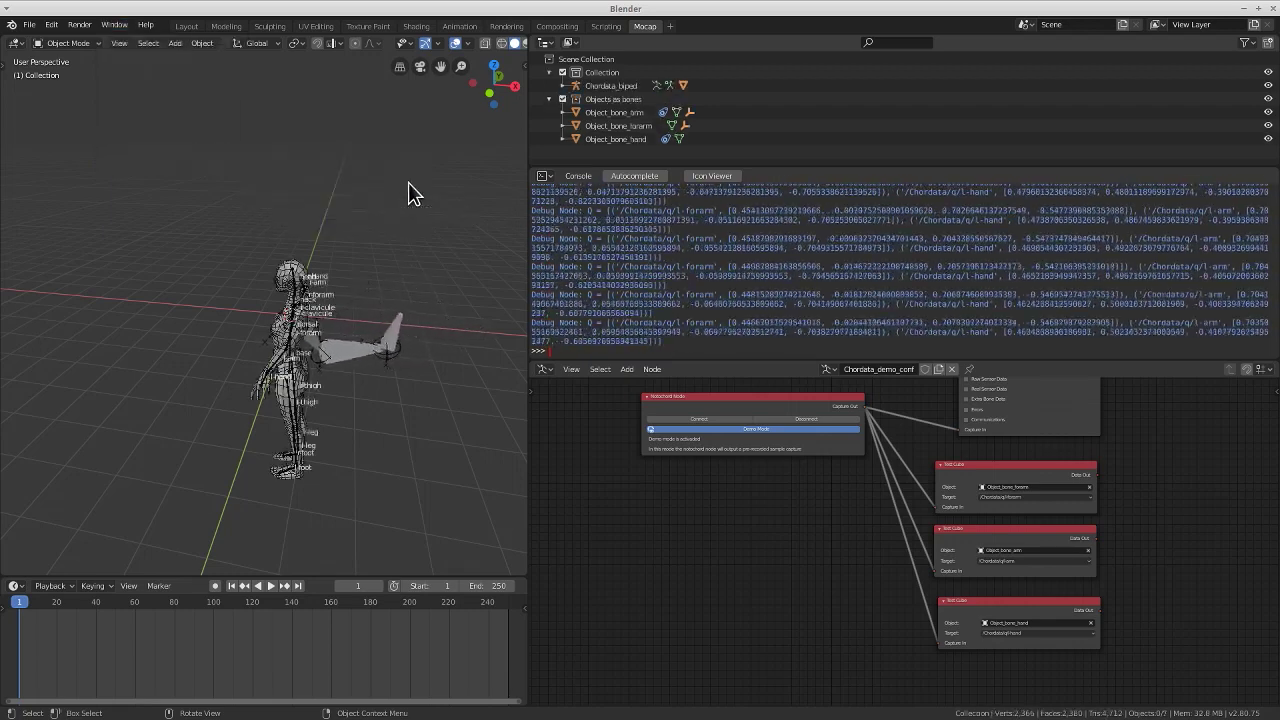
# Move the avatar away from the fake arm and rotate it about the Z axis to face the view, leaving it deselected
pyautogui.click(302, 405)
pyautogui.click(312, 398)
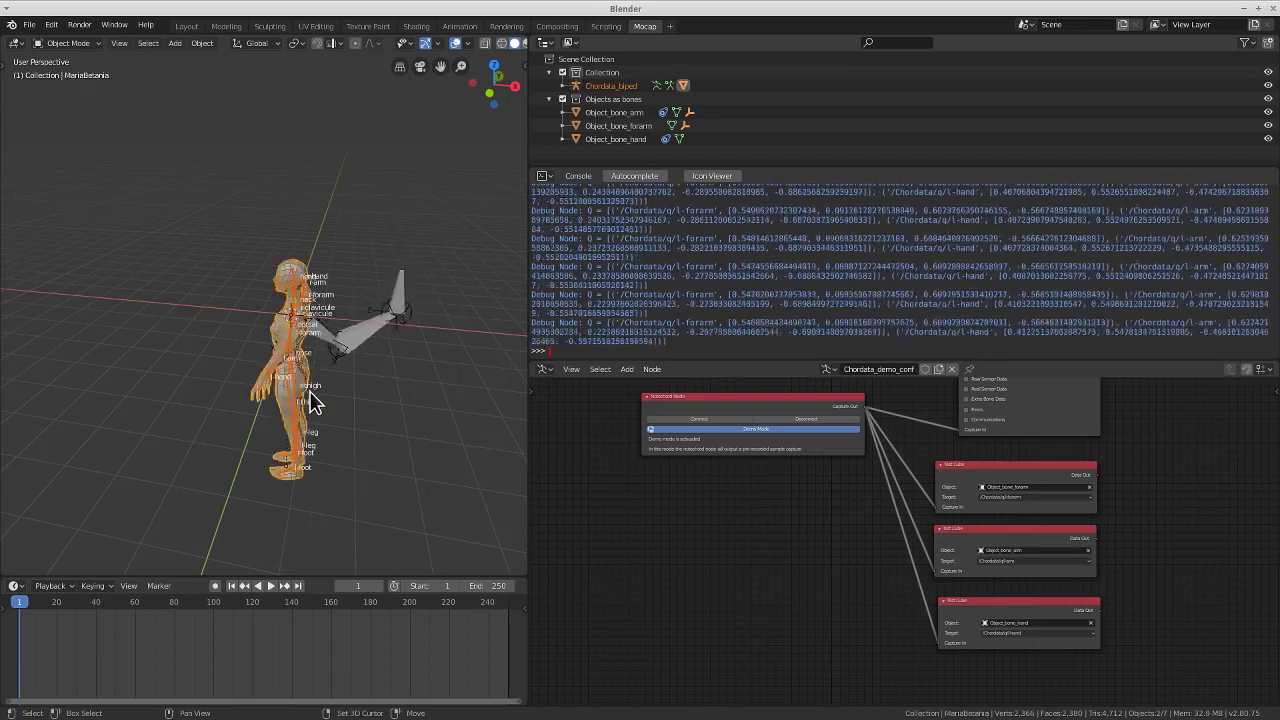
pyautogui.press('g')
pyautogui.click(200, 368)
pyautogui.press('r')
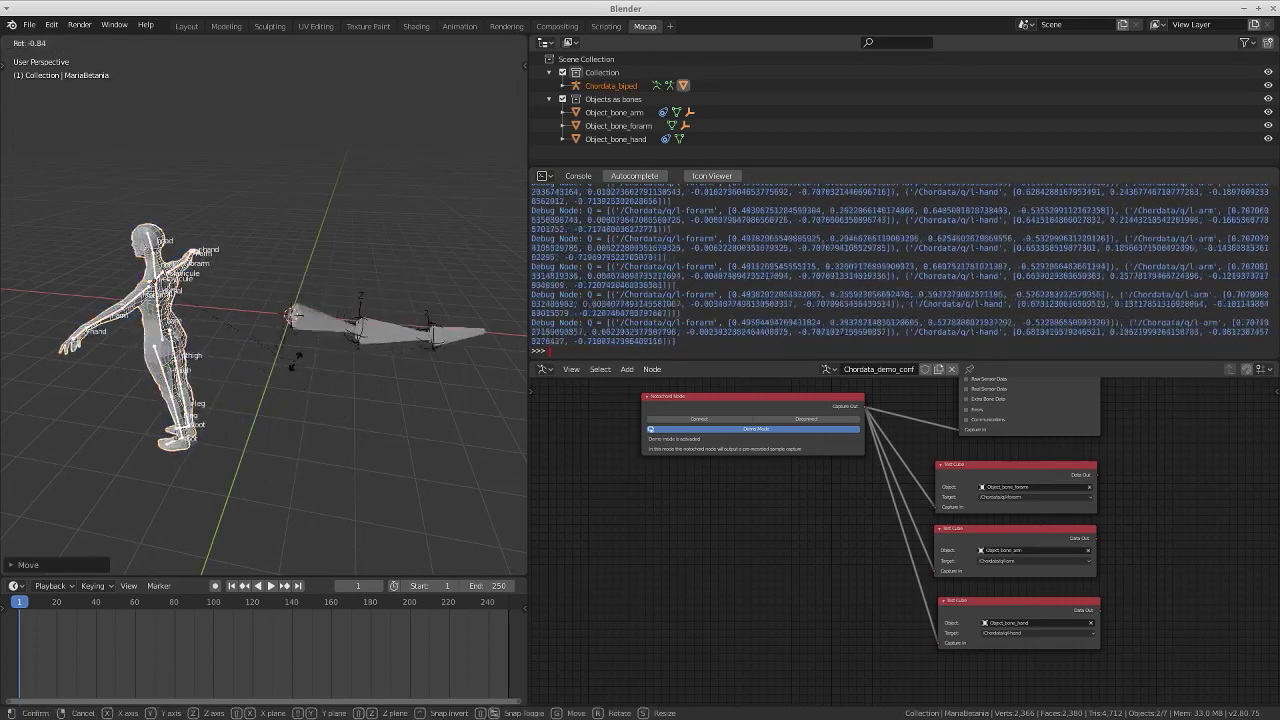
pyautogui.press('z')
pyautogui.click(237, 147)
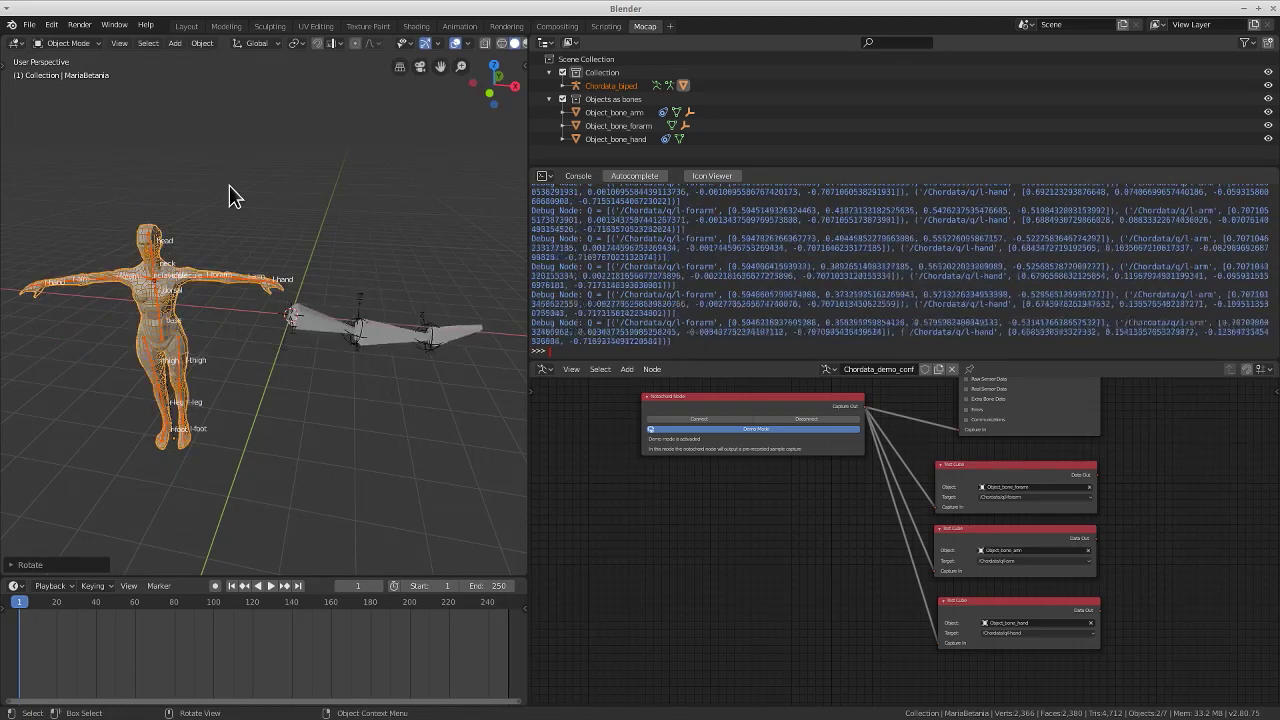
pyautogui.click(339, 400)
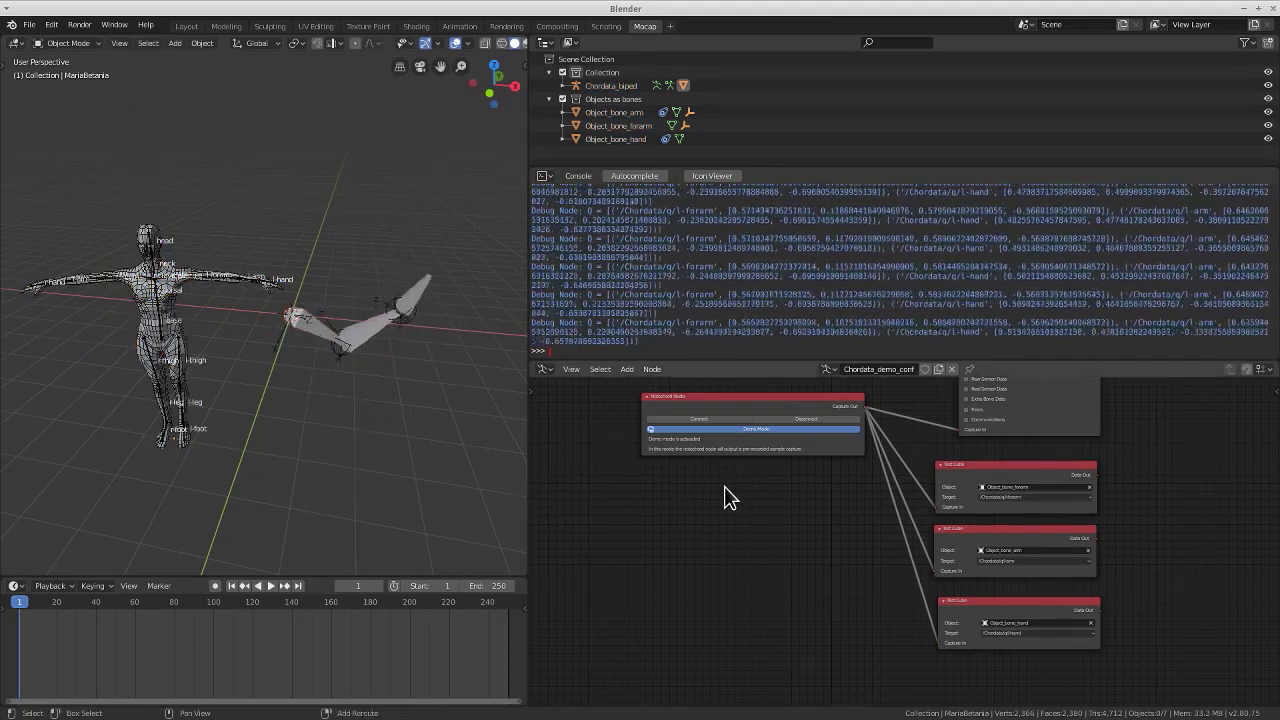
# Add an Armature Node to the node tree below the Notochord node and view its settings up close
pyautogui.hotkey('shift', 'a')
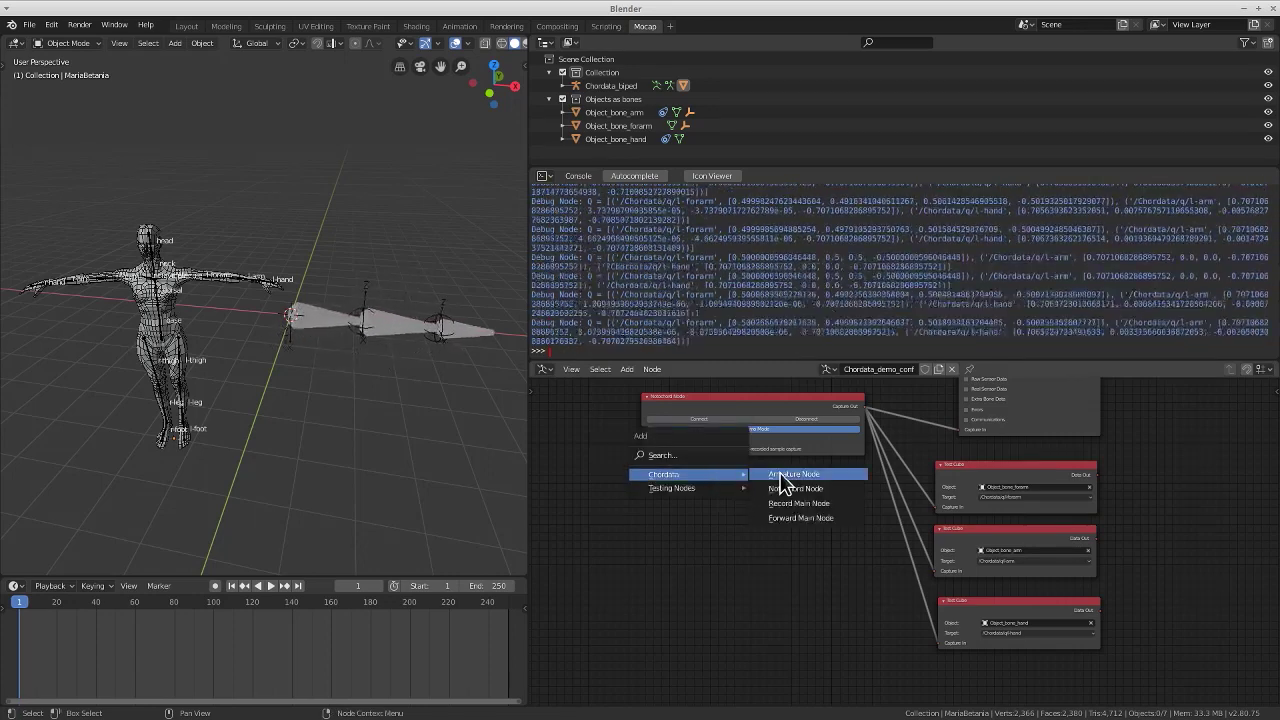
pyautogui.click(780, 483)
pyautogui.click(777, 566)
pyautogui.scroll(3, 777, 566)
pyautogui.moveTo(771, 556); pyautogui.dragTo(1025, 509, button='middle')
pyautogui.scroll(4, 1028, 510)
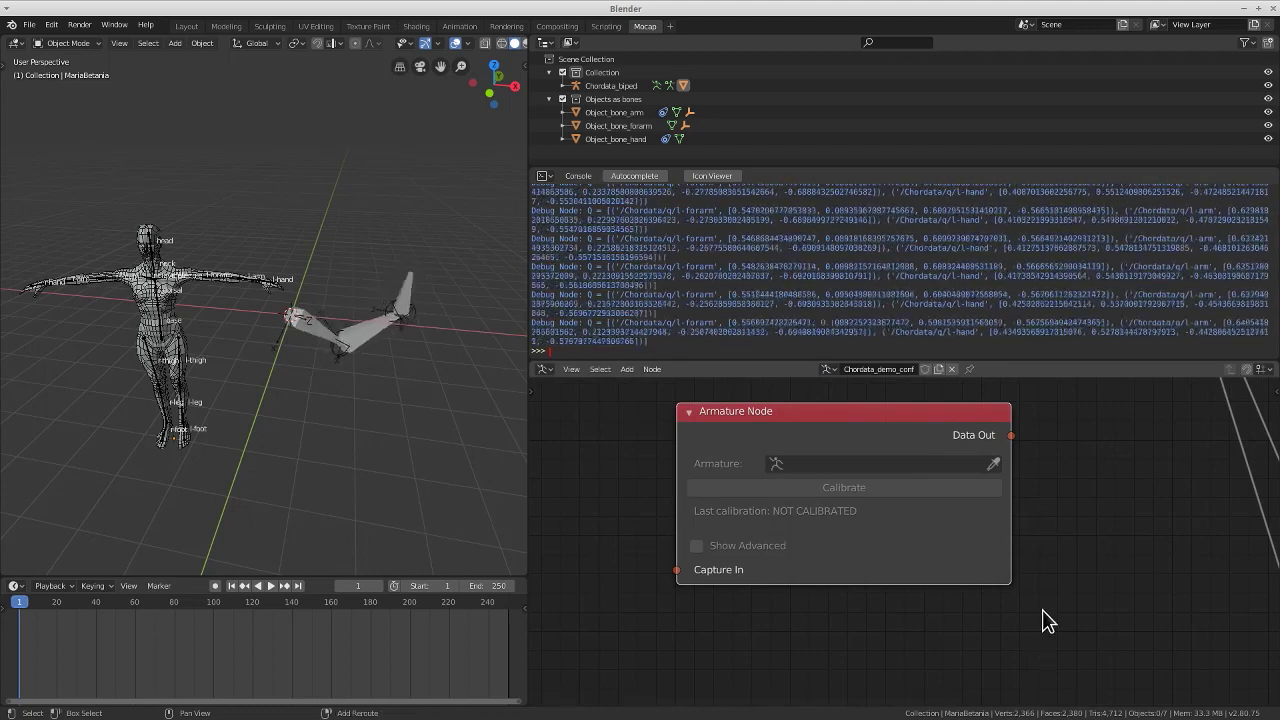
# Add a Forward Node to the node tree below the Armature Node
pyautogui.moveTo(1046, 617); pyautogui.dragTo(1017, 471, button='middle')
pyautogui.hotkey('shift', 'a')
pyautogui.moveTo(946, 466)
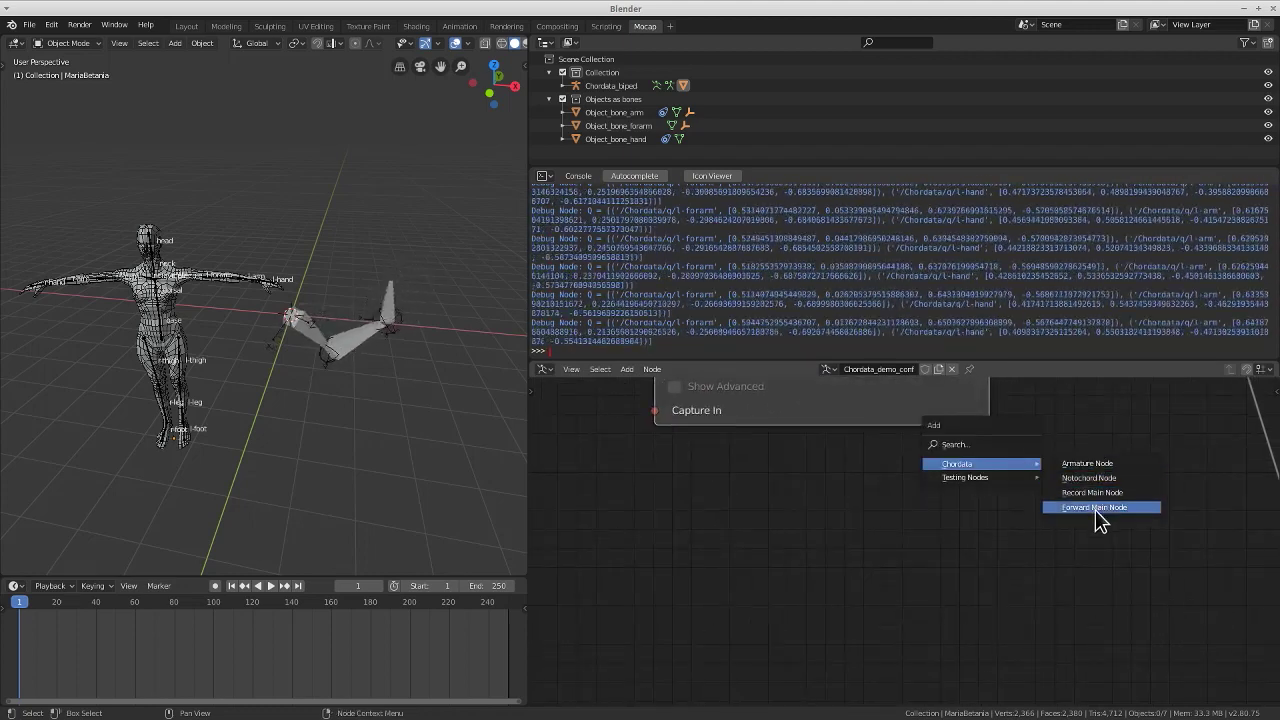
pyautogui.click(1096, 507)
pyautogui.click(860, 530)
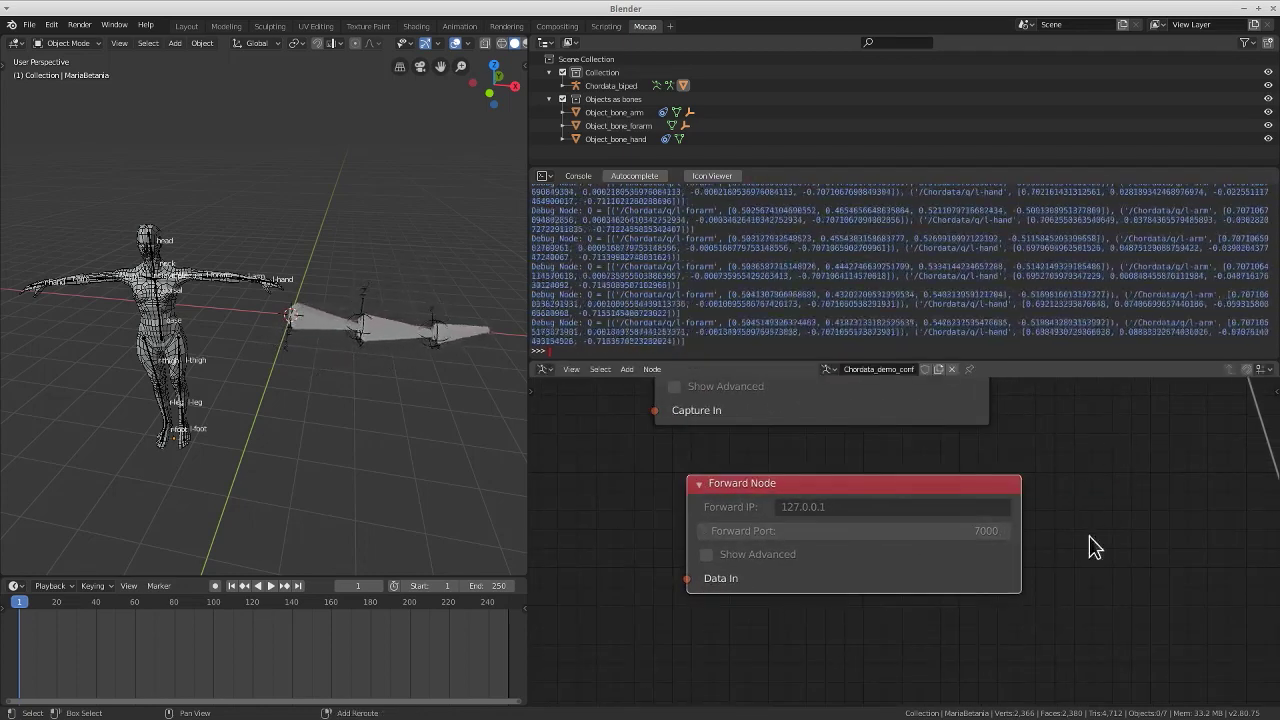
# Add a Record Node to the node tree below the Forward Node
pyautogui.moveTo(1098, 576); pyautogui.dragTo(1089, 466, button='middle')
pyautogui.hotkey('shift', 'a')
pyautogui.moveTo(1097, 463)
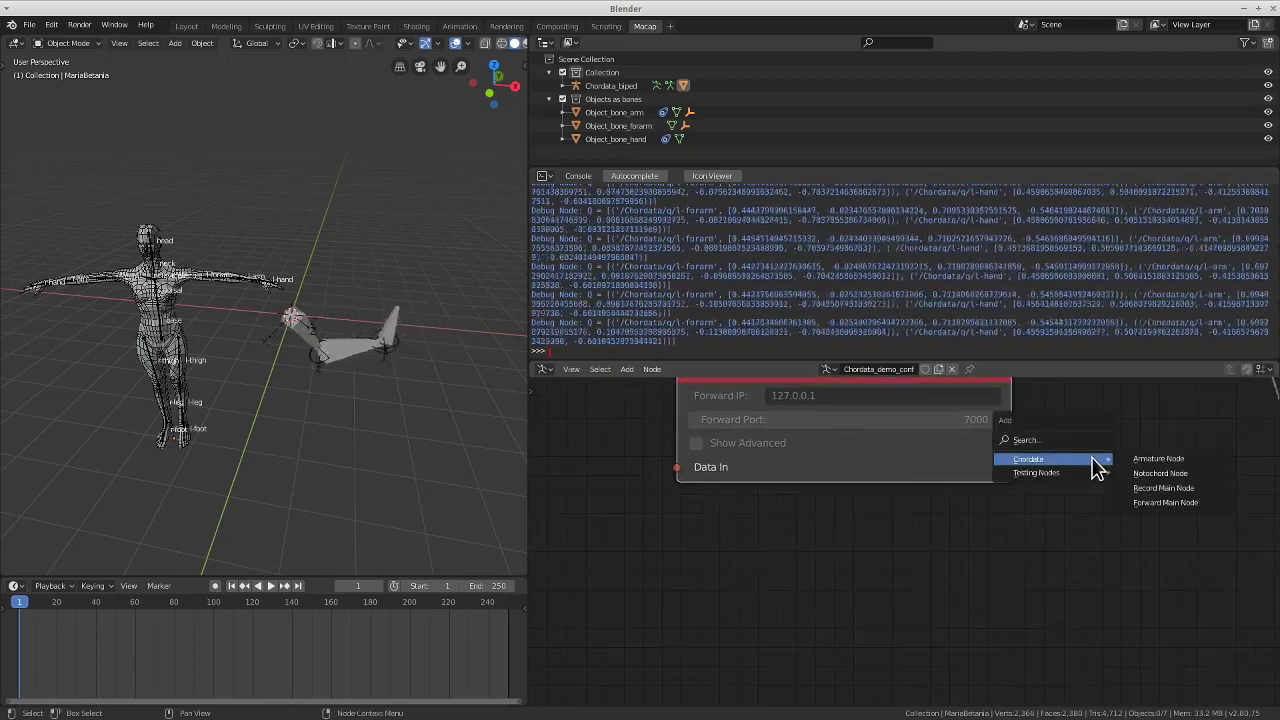
pyautogui.click(1163, 488)
pyautogui.click(955, 545)
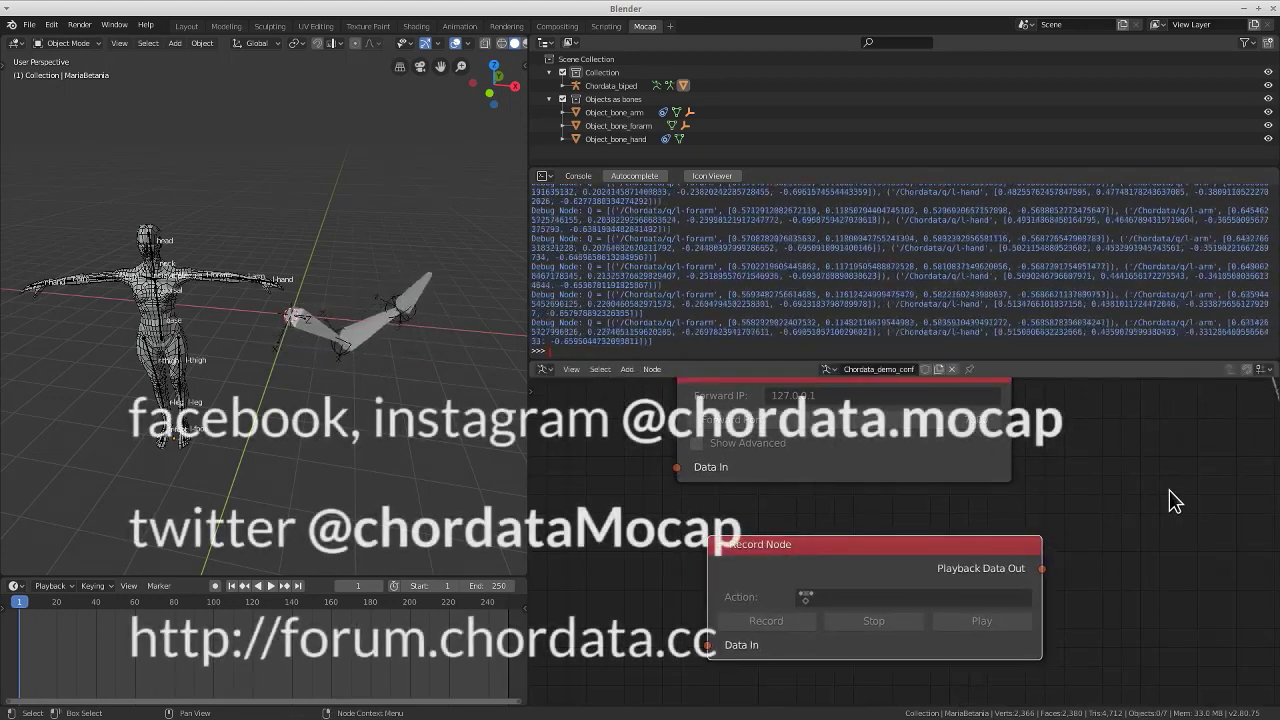